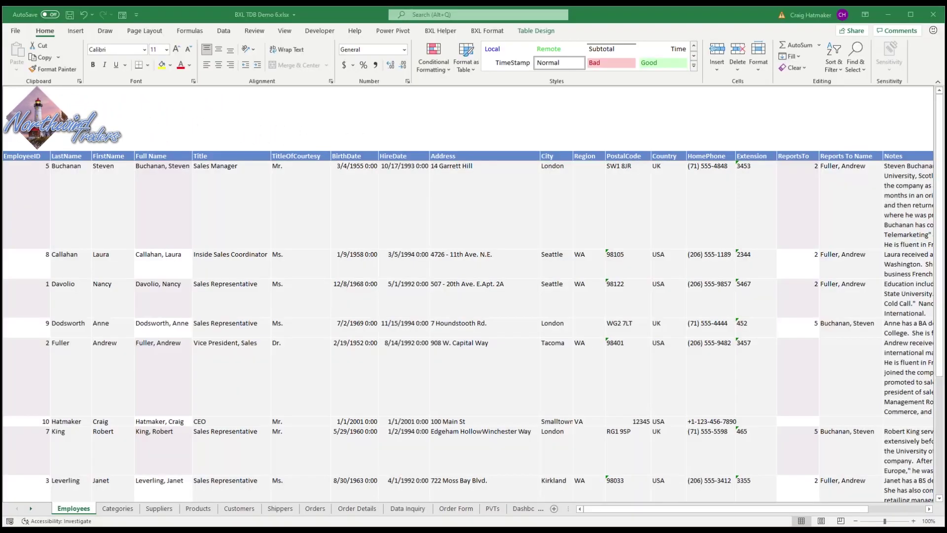
# Step: Step through the Categories, Suppliers, Products, Customers, Shippers, Orders and Order Details sheets
pyautogui.click(121, 509)
pyautogui.click(170, 508)
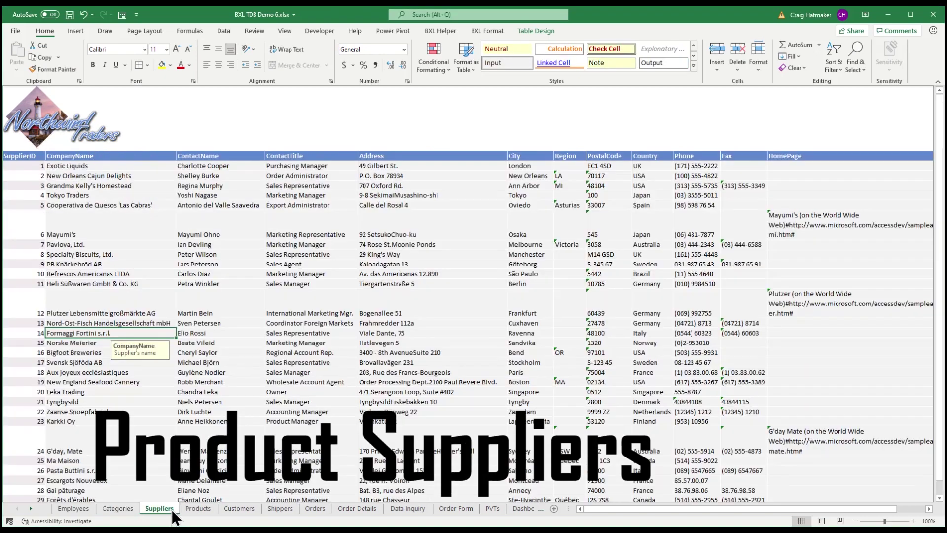
pyautogui.click(195, 508)
pyautogui.click(239, 508)
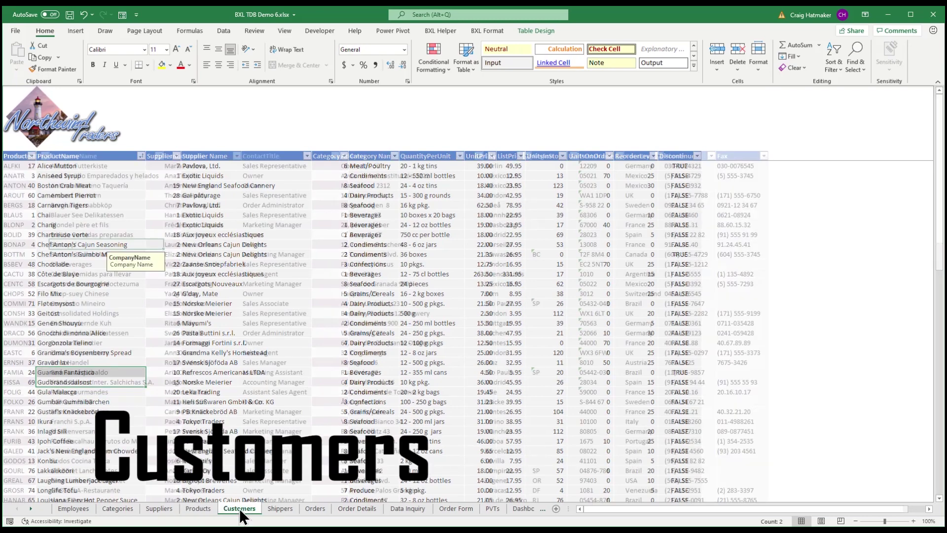
pyautogui.click(281, 507)
pyautogui.click(320, 508)
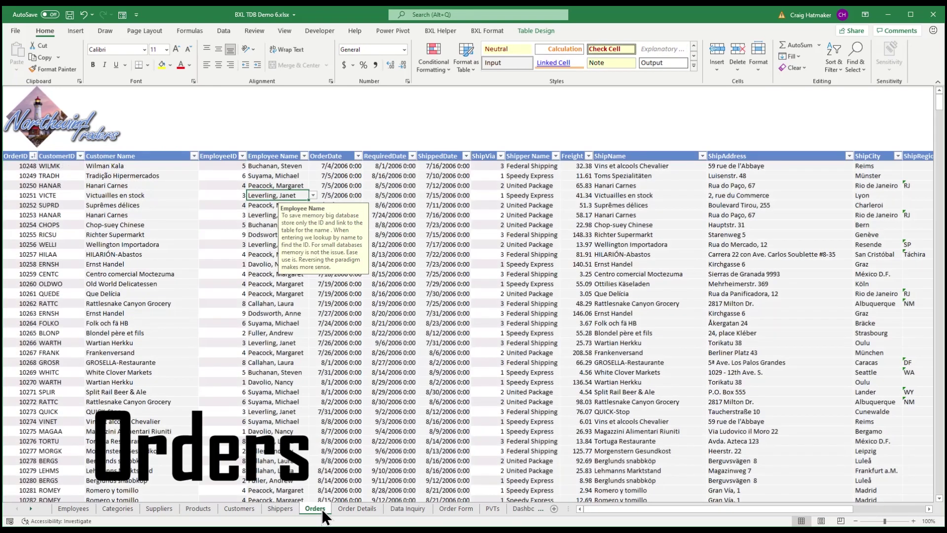
pyautogui.click(355, 508)
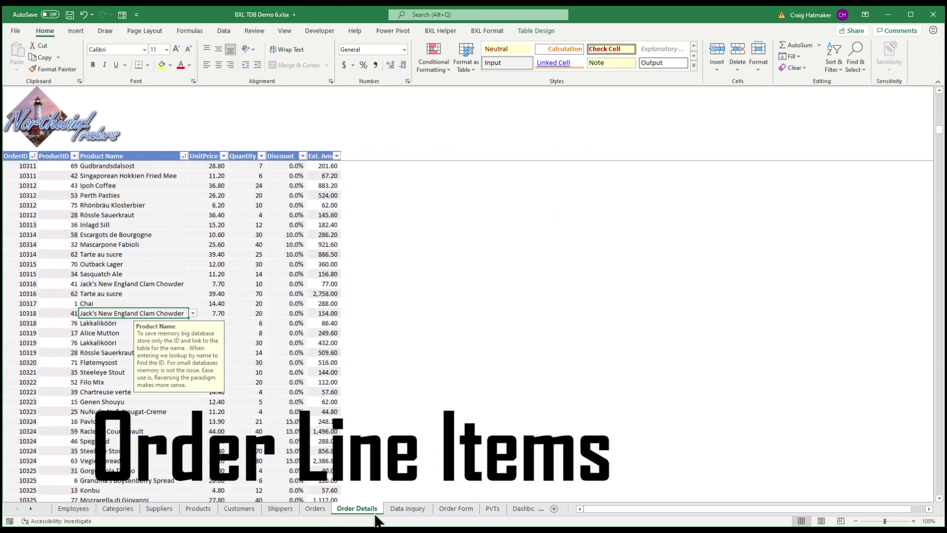
# Step: Filter the Order Form to order 11077 and preview it for printing
pyautogui.click(455, 508)
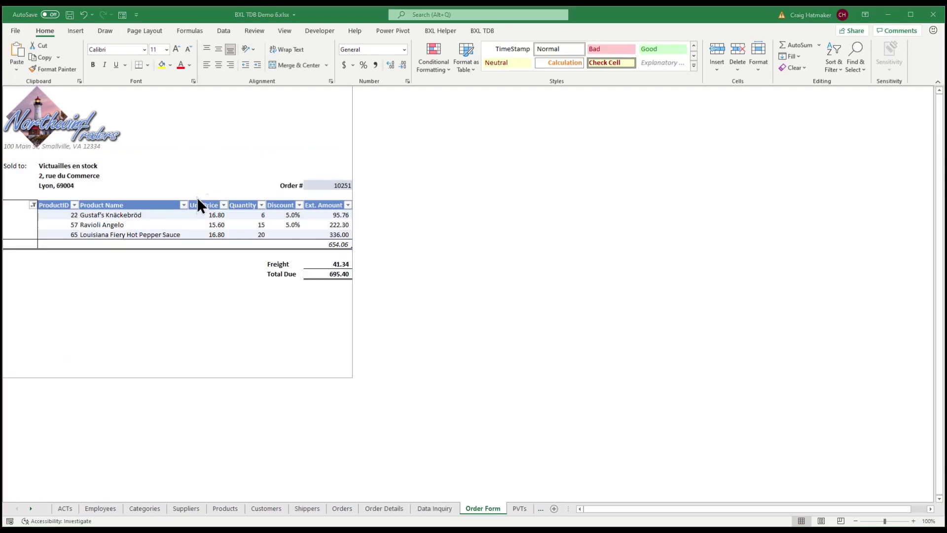
pyautogui.click(34, 204)
pyautogui.moveTo(125, 325); pyautogui.dragTo(135, 410)
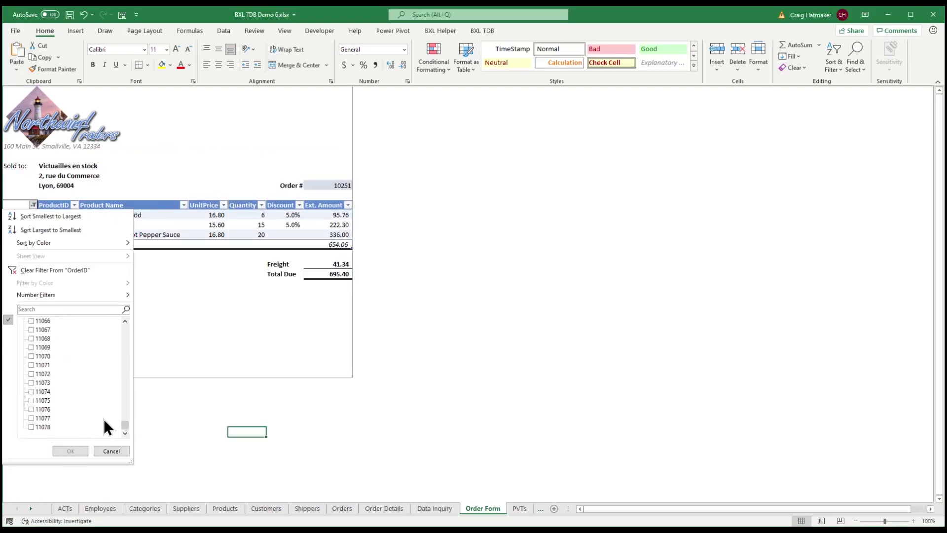
pyautogui.click(42, 417)
pyautogui.click(70, 450)
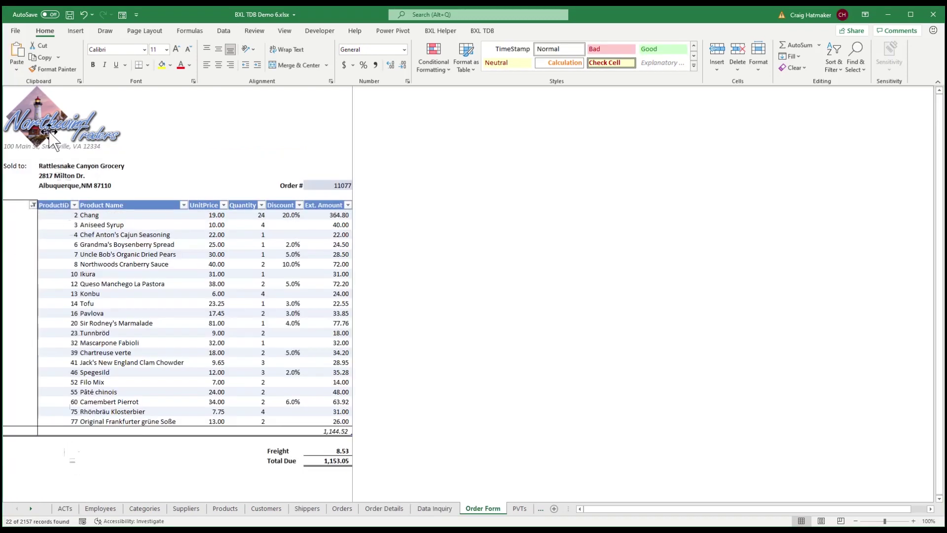
pyautogui.click(16, 33)
pyautogui.click(30, 182)
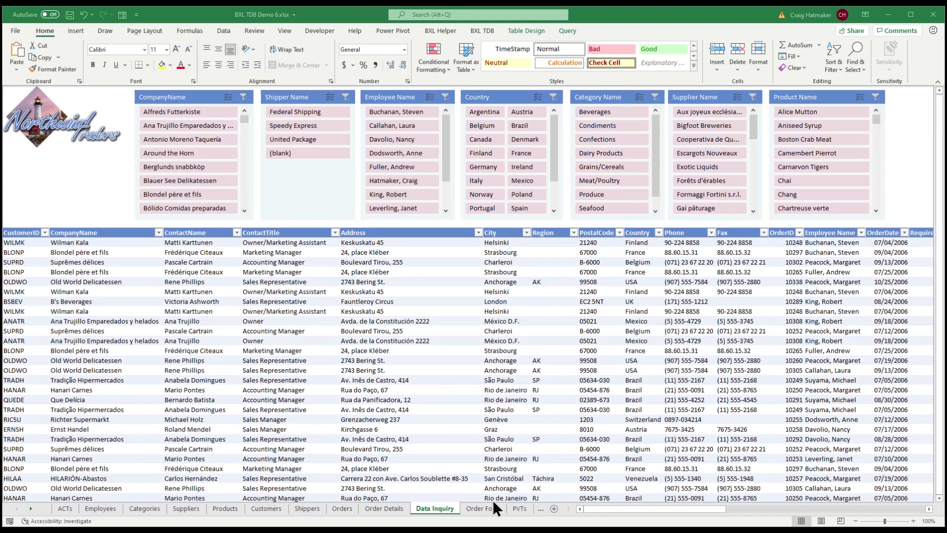
# Step: Narrow Data Inquiry to Beverages, Germany and one employee, then view the PVTs sheet
pyautogui.click(616, 113)
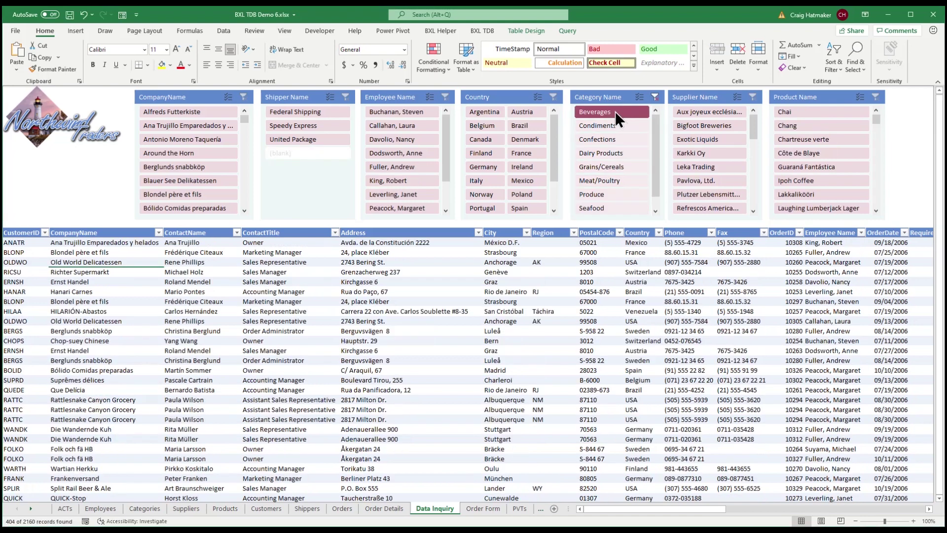
pyautogui.click(482, 167)
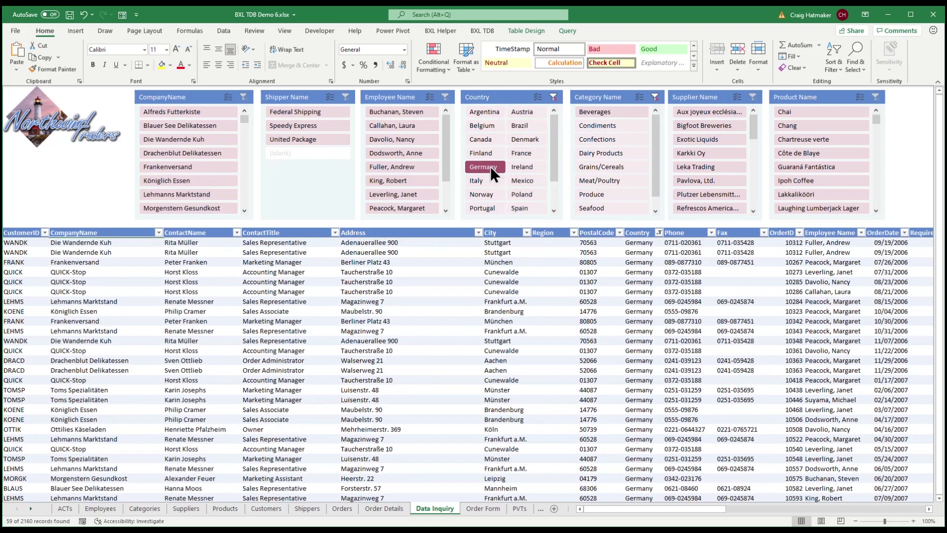
pyautogui.click(401, 153)
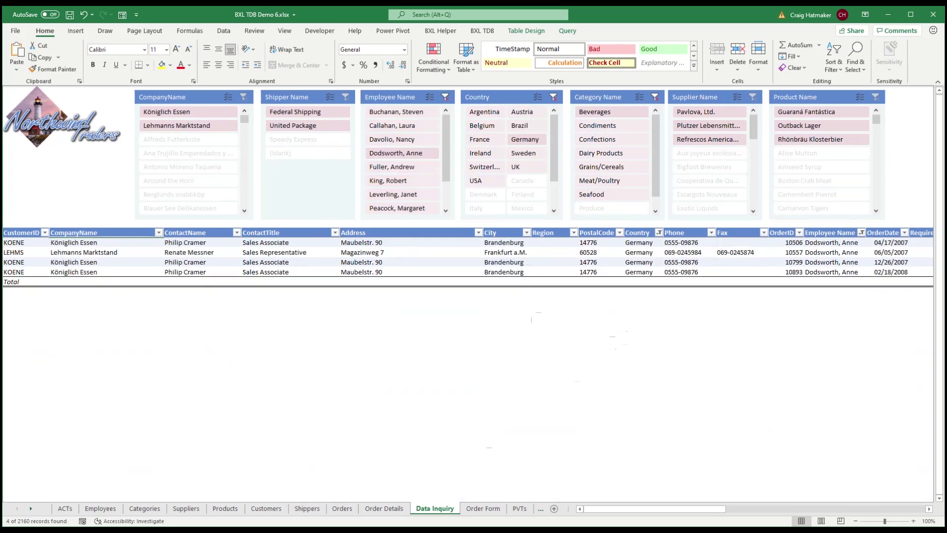
pyautogui.click(519, 508)
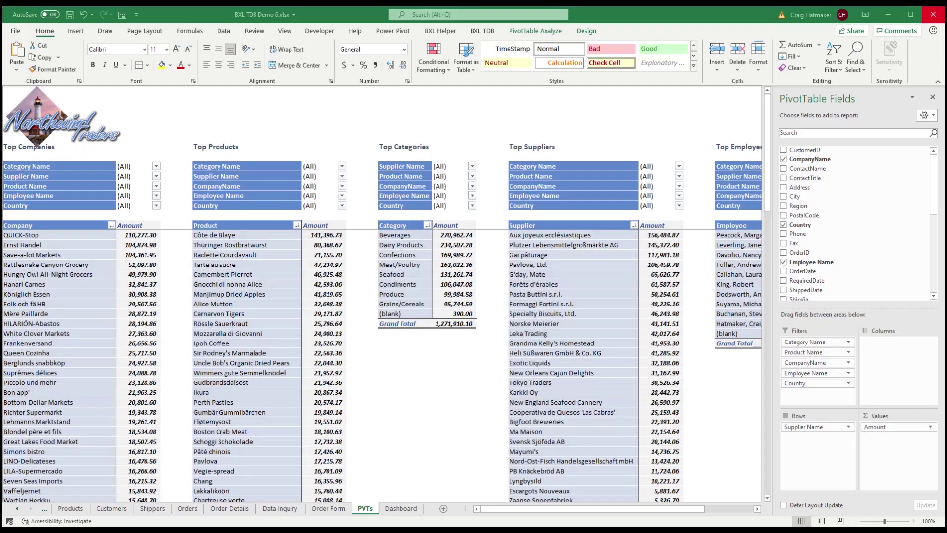
# Step: Filter the Dashboard slicers to Beverages, Germany and a single employee
pyautogui.click(401, 508)
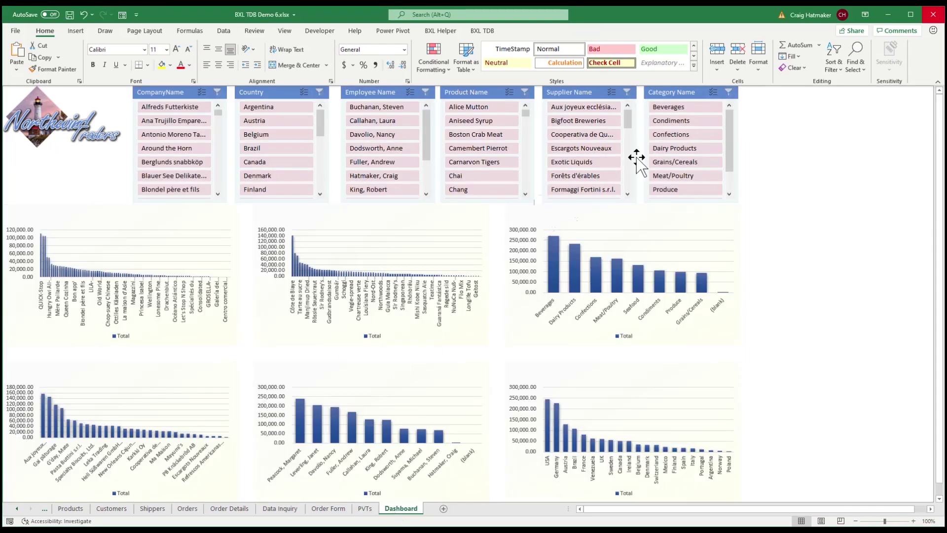
pyautogui.click(666, 111)
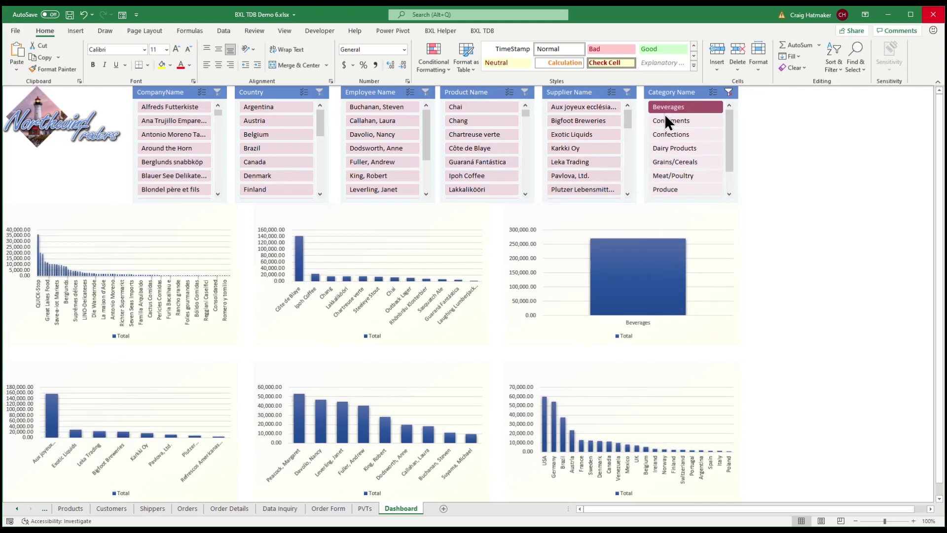
pyautogui.scroll(-2, 319, 134)
pyautogui.click(278, 162)
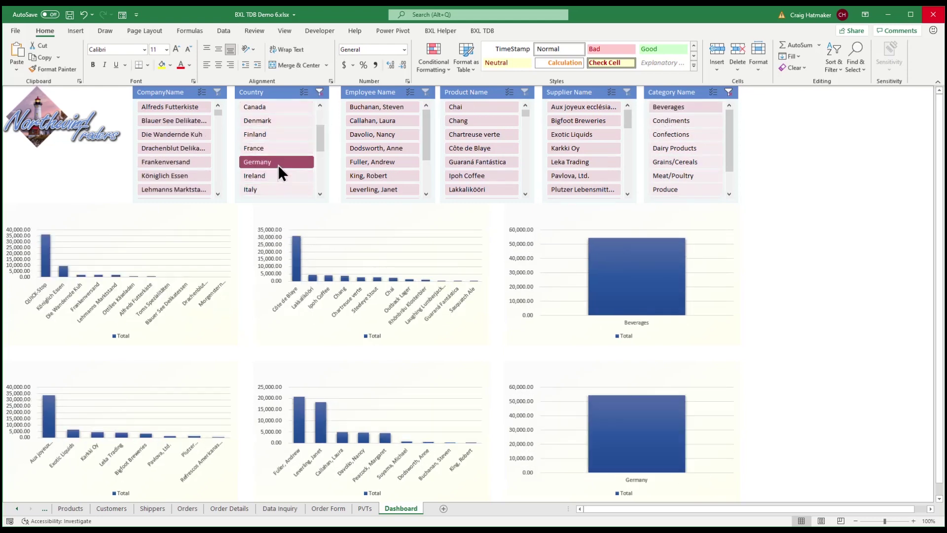
pyautogui.click(368, 148)
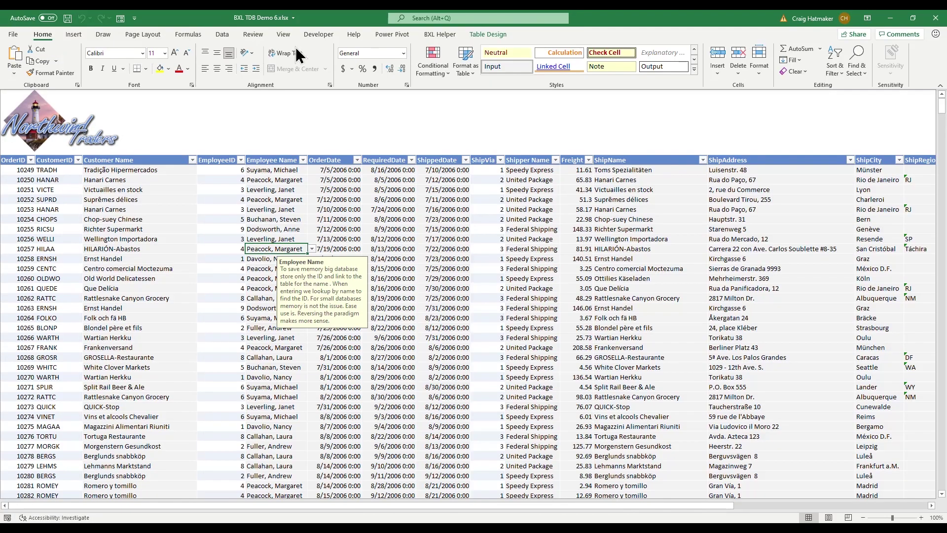
# Step: Load the BXL TDB add-in and open order 10255 in its record form
pyautogui.click(315, 34)
pyautogui.click(161, 65)
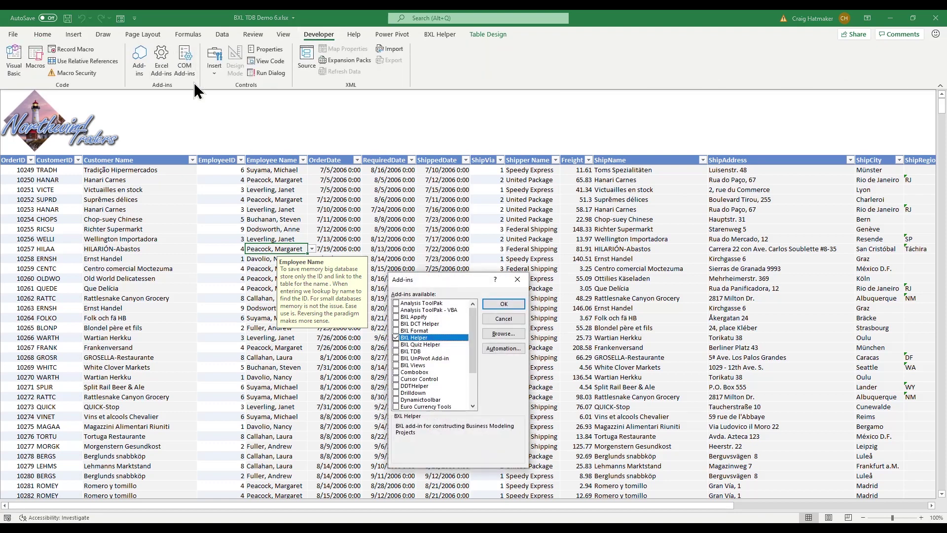
pyautogui.click(396, 351)
pyautogui.click(502, 303)
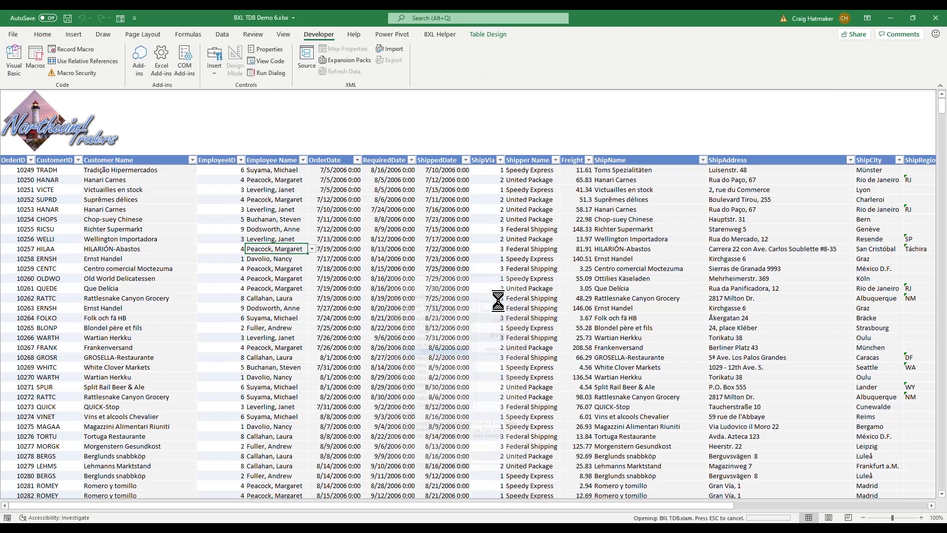
pyautogui.doubleClick(380, 226)
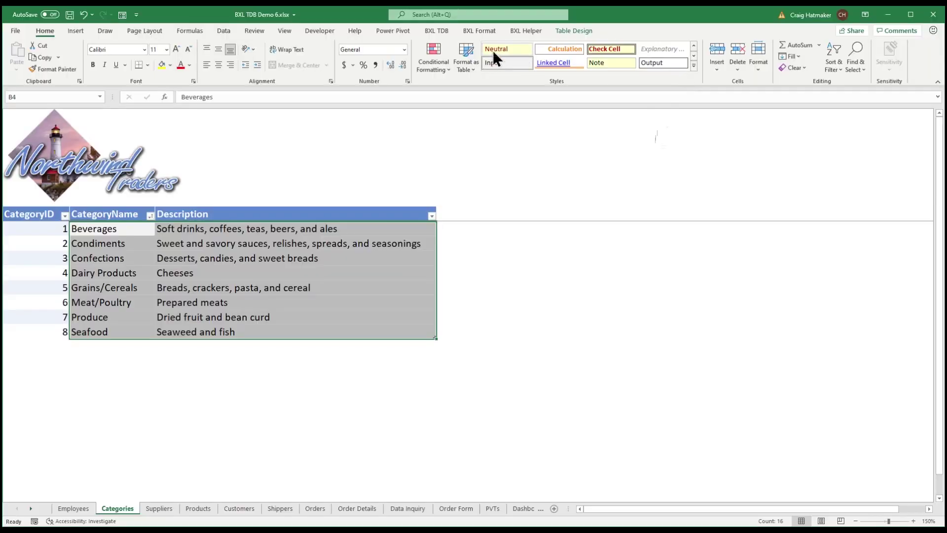
# Step: Untick Locked in the Input cell style and apply it to the Categories table cells
pyautogui.rightClick(501, 60)
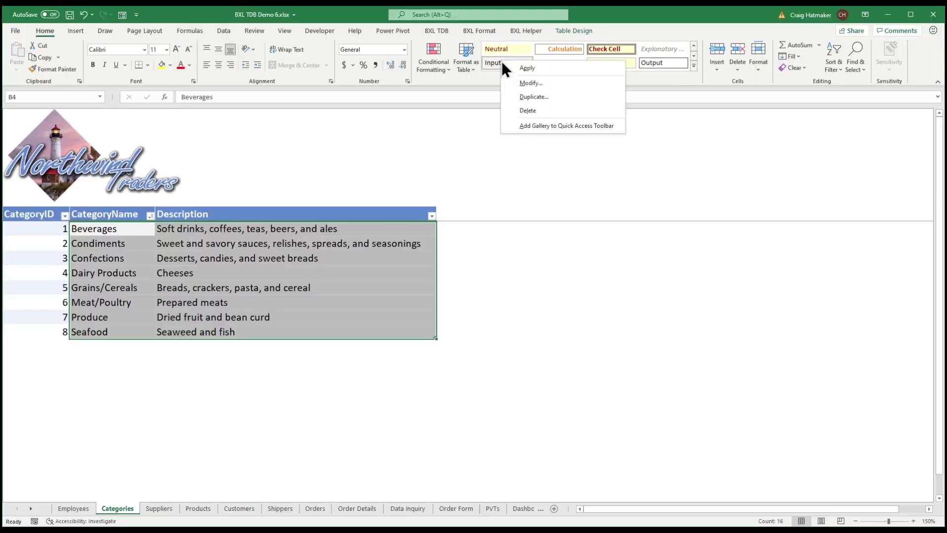
pyautogui.click(524, 82)
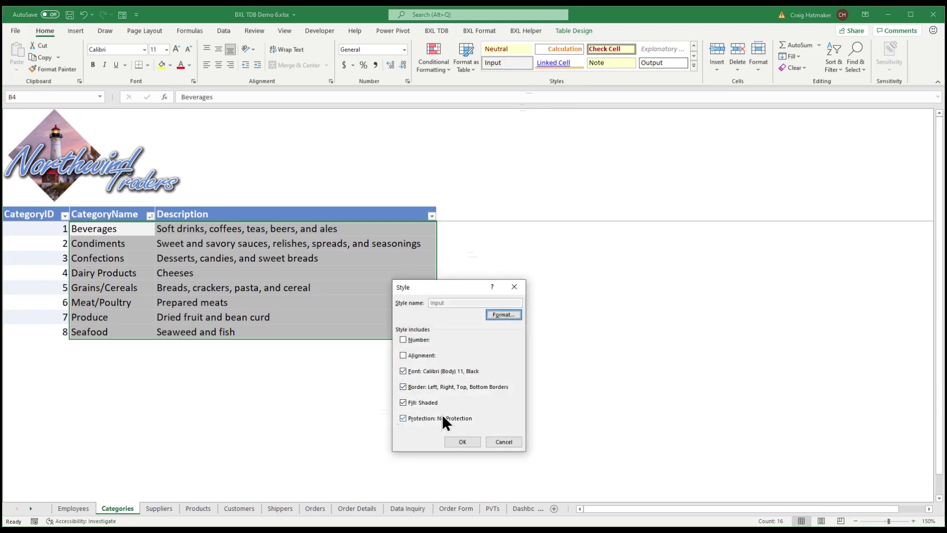
pyautogui.click(510, 315)
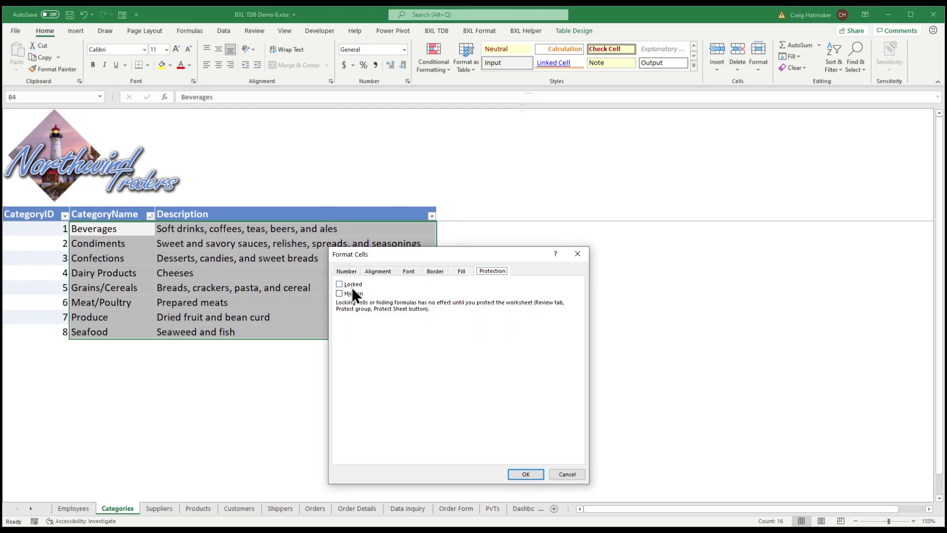
pyautogui.click(524, 474)
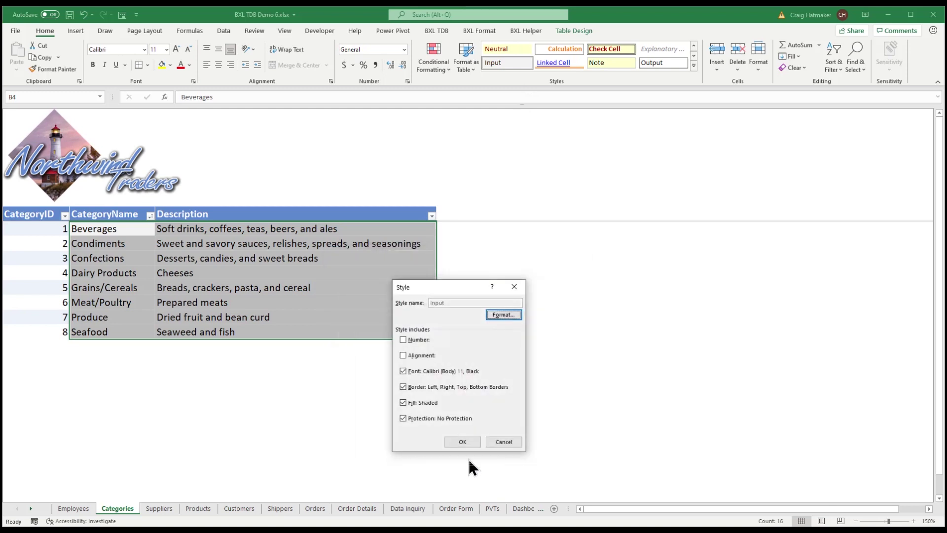
pyautogui.click(462, 441)
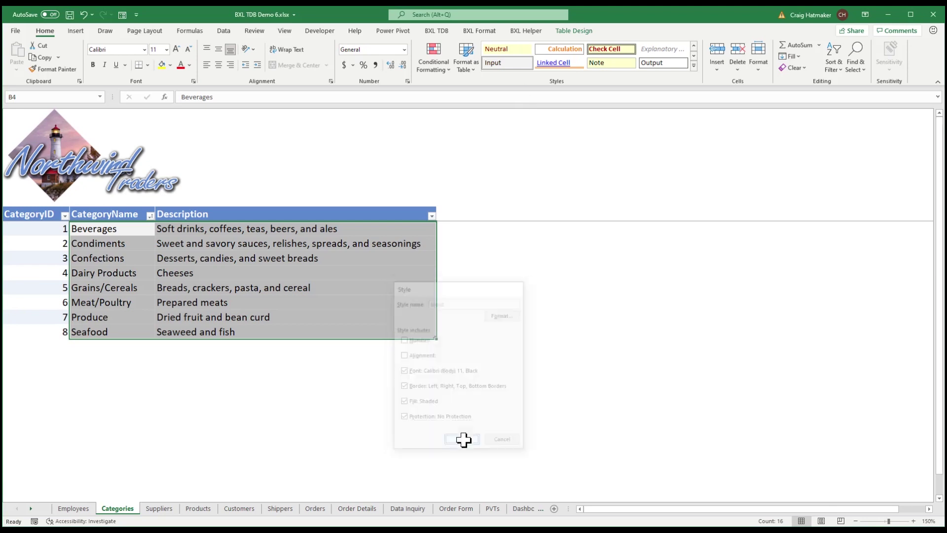
pyautogui.click(693, 66)
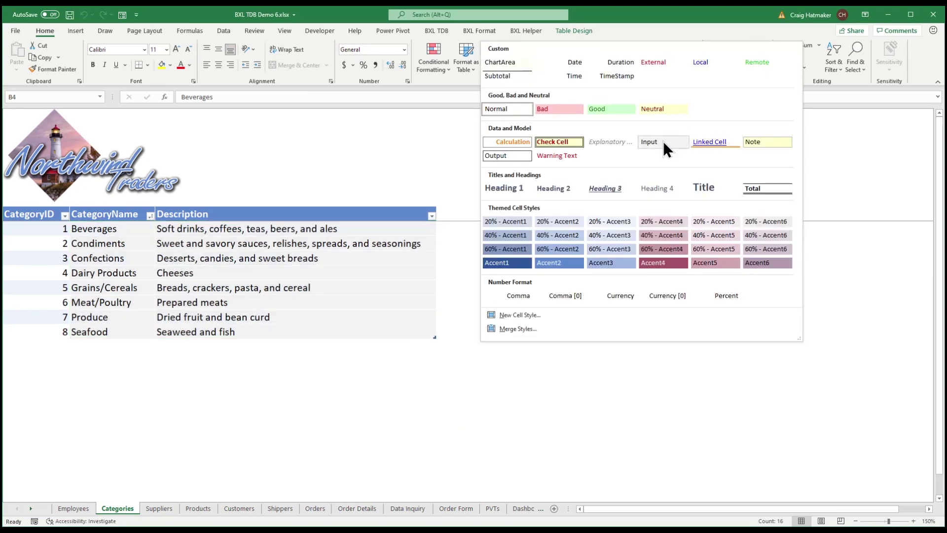
pyautogui.click(663, 142)
# Step: Open the Categories record form and test editing the CategoryName value
pyautogui.click(449, 30)
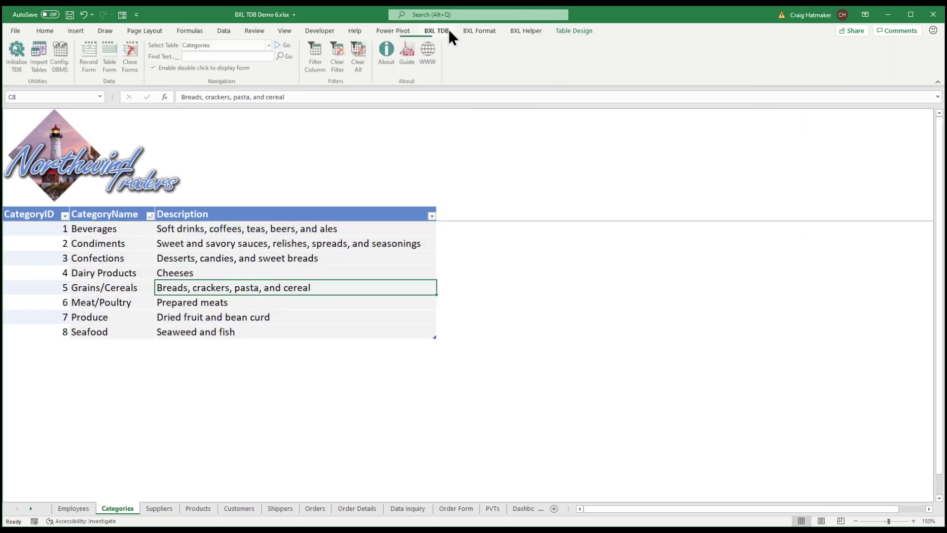
pyautogui.click(90, 45)
pyautogui.click(449, 266)
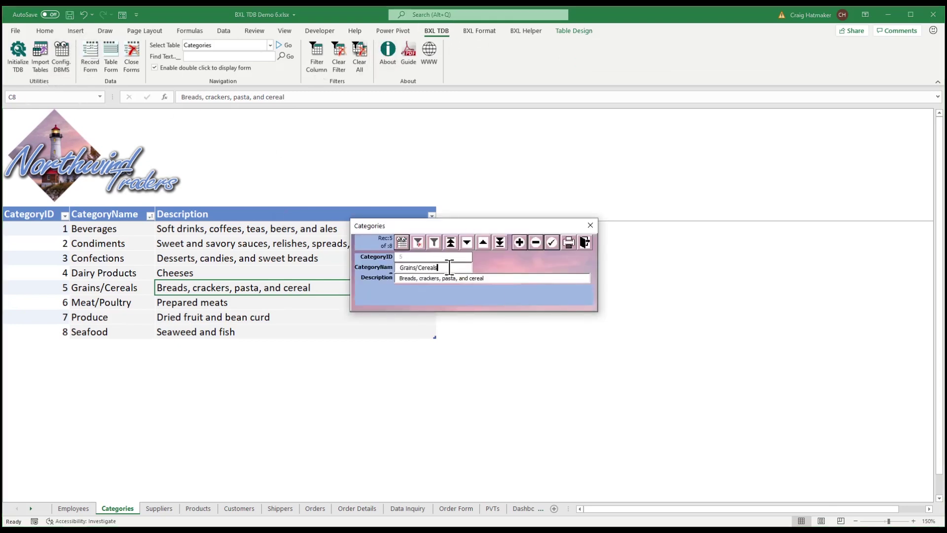
pyautogui.write('asdf')
pyautogui.press('BackSpace')
pyautogui.press('BackSpace')
pyautogui.press('BackSpace')
pyautogui.press('BackSpace')
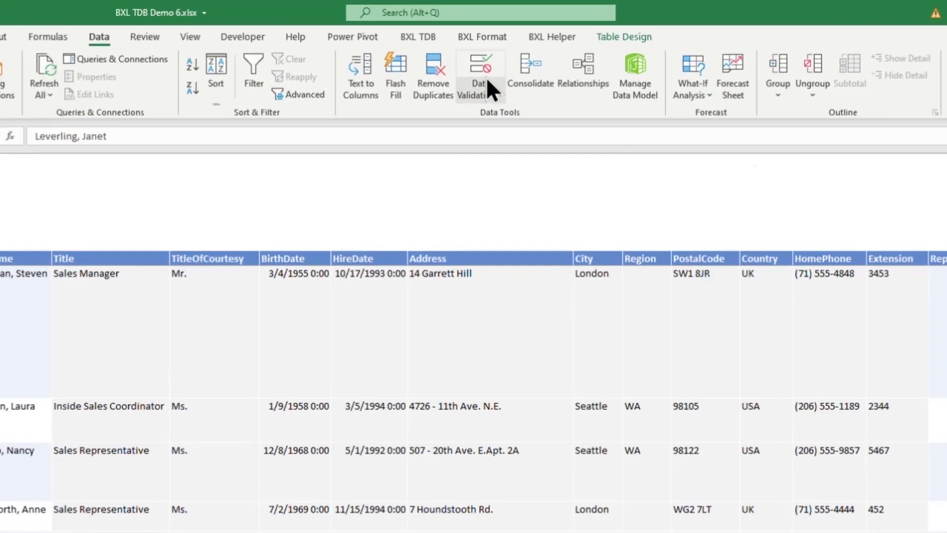
# Step: Make Reports To Name a list from =INDIRECT("Employees[Full Name]") with a 'Reports To Name' input prompt
pyautogui.click(485, 78)
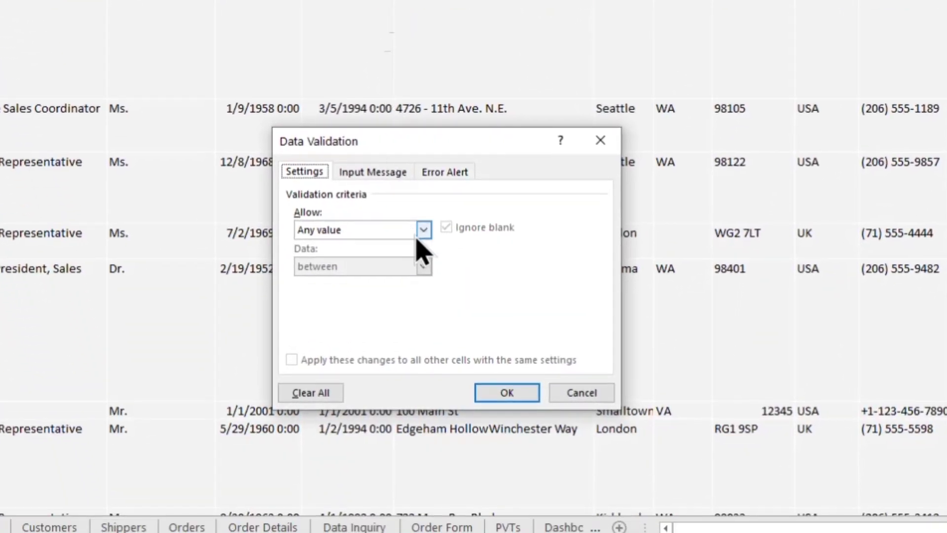
pyautogui.click(425, 229)
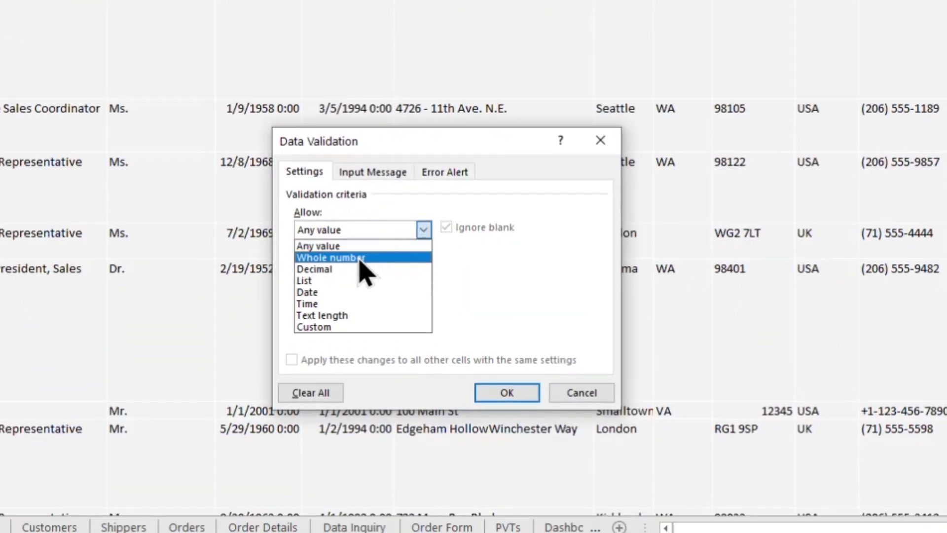
pyautogui.click(343, 282)
pyautogui.click(332, 301)
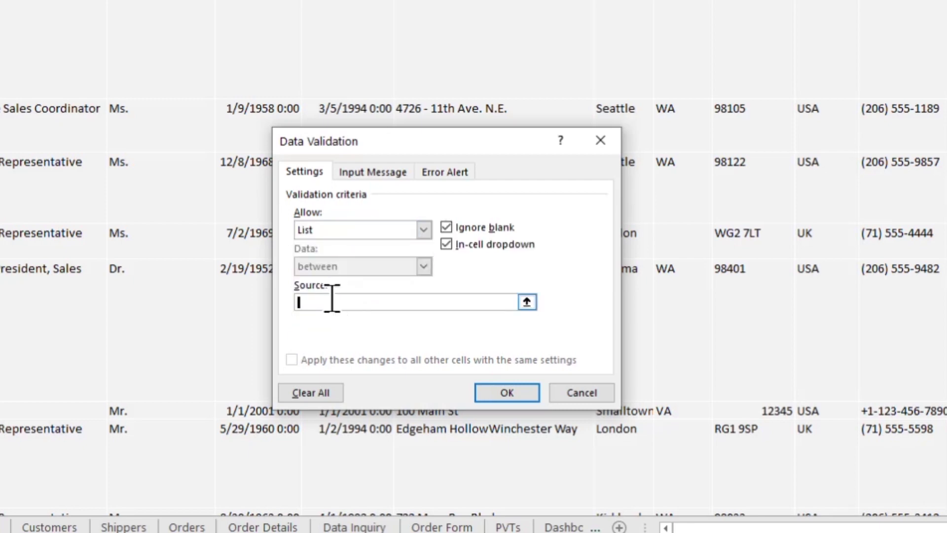
pyautogui.write('=INDIRECT("Employees[Full Name]")')
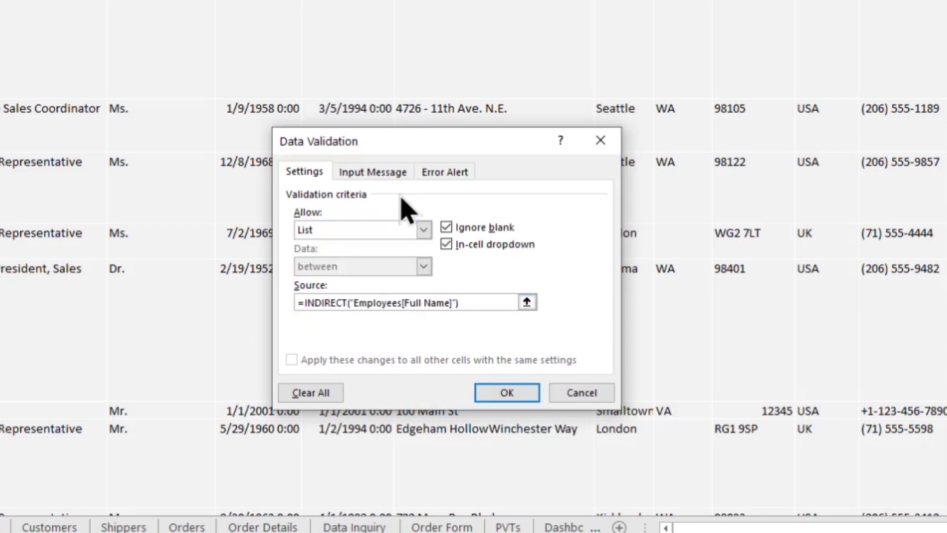
pyautogui.click(379, 172)
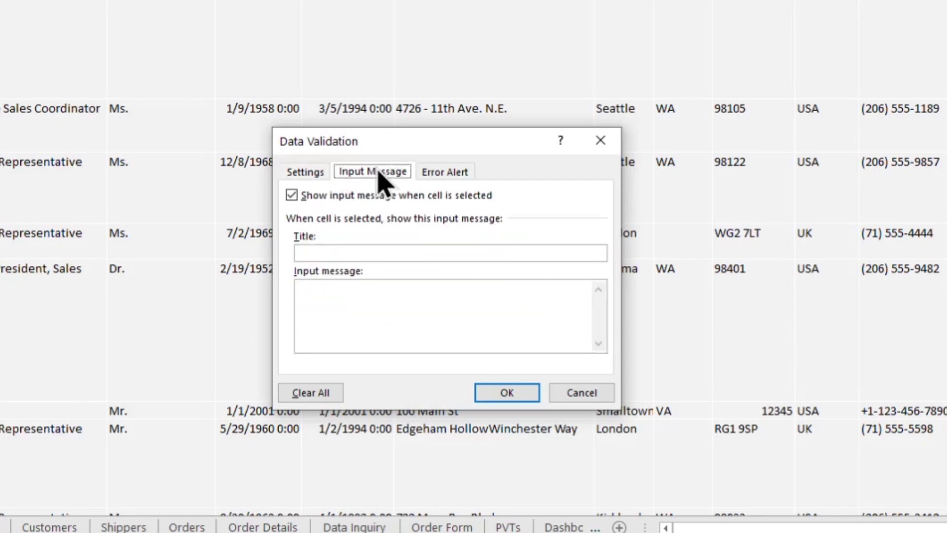
pyautogui.click(331, 253)
pyautogui.write('Reports To Na')
pyautogui.write('sor from dropdown')
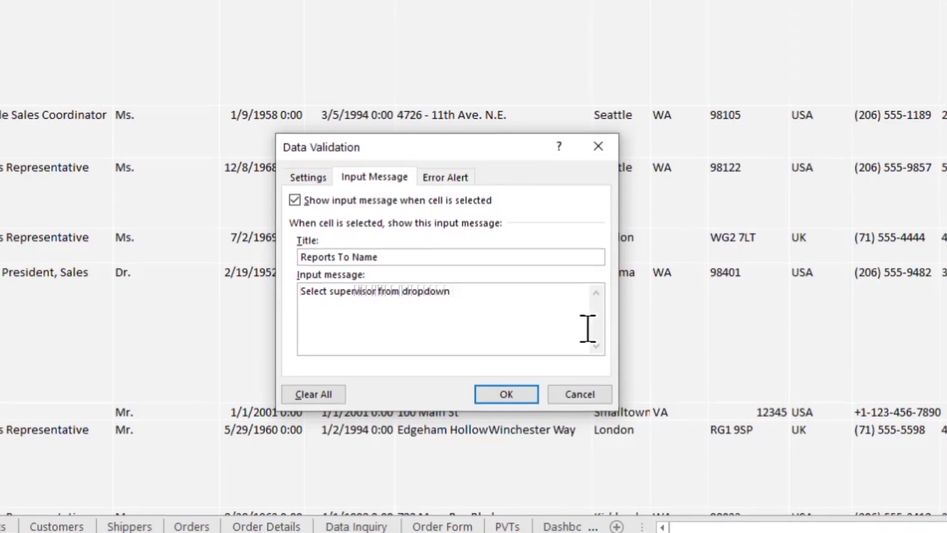
pyautogui.click(506, 392)
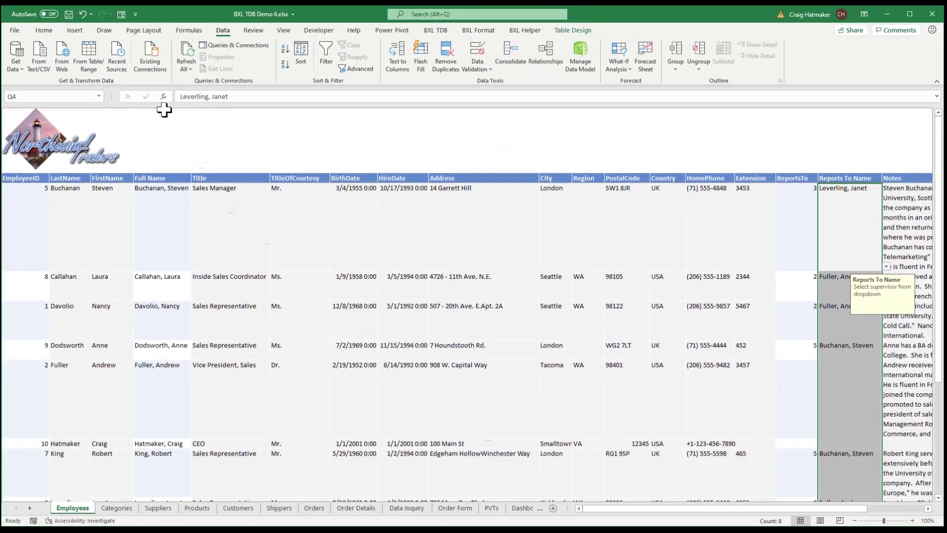
# Step: Open Davolio's Employees record form and show the Reports To Name supervisor list
pyautogui.click(436, 30)
pyautogui.press('Down')
pyautogui.press('Down')
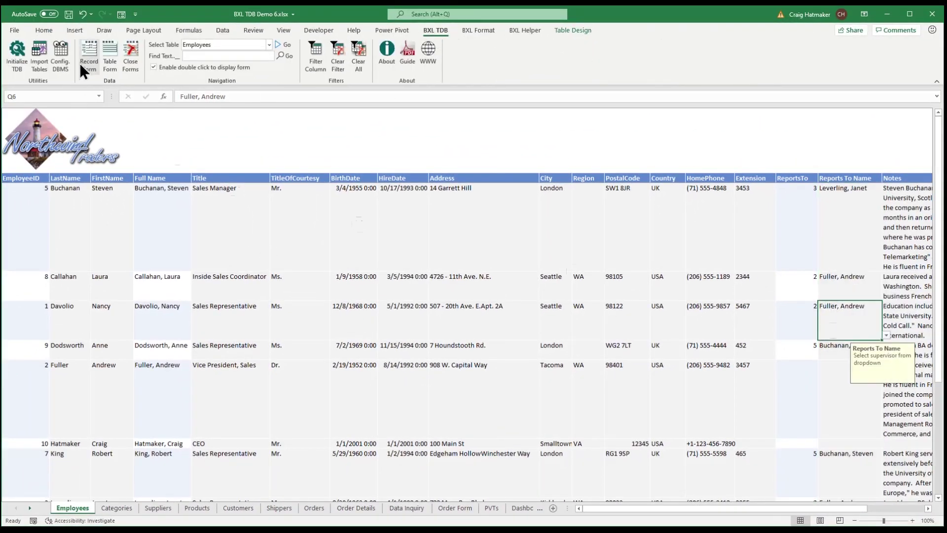
pyautogui.click(91, 54)
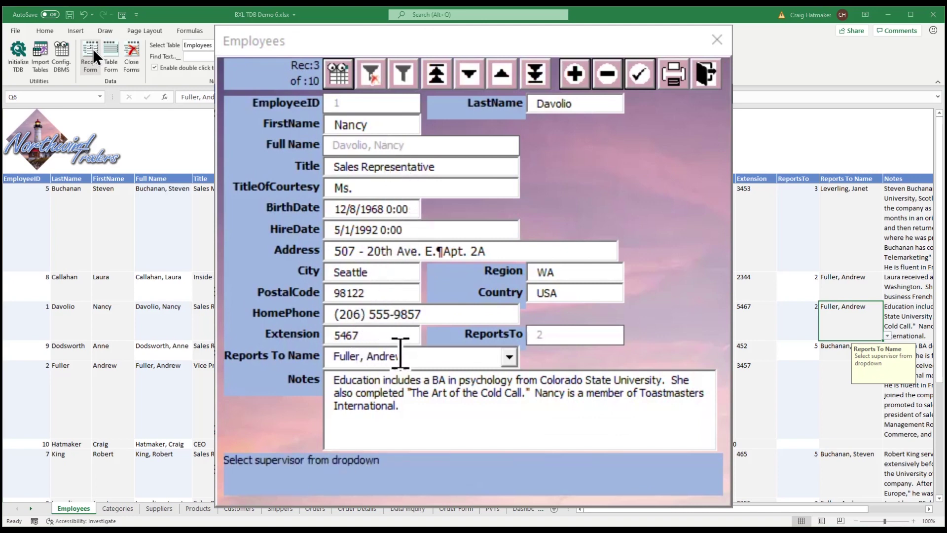
pyautogui.click(402, 356)
pyautogui.click(508, 357)
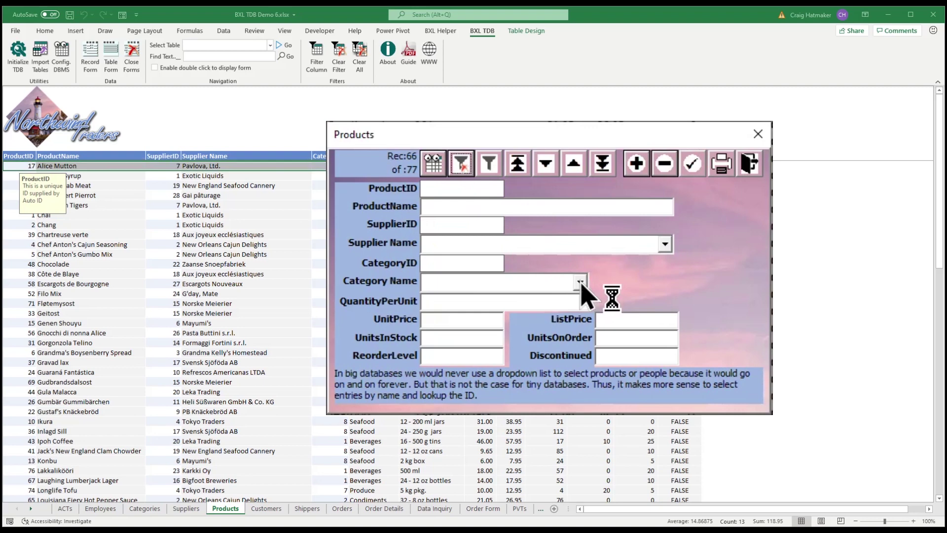
# Step: In the Products form, filter to Beverages with QuantityPerUnit '*bottle'
pyautogui.click(581, 283)
pyautogui.click(528, 296)
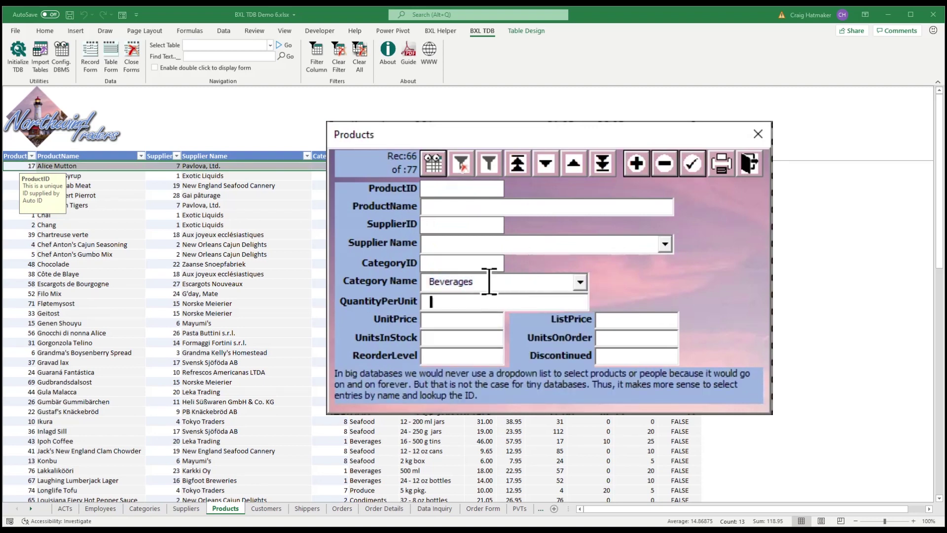
pyautogui.write('*')
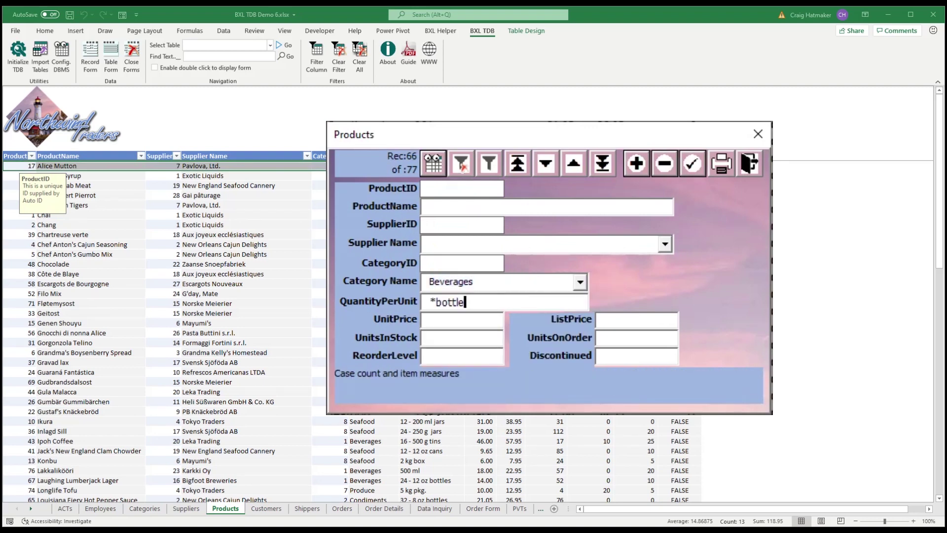
pyautogui.click(488, 165)
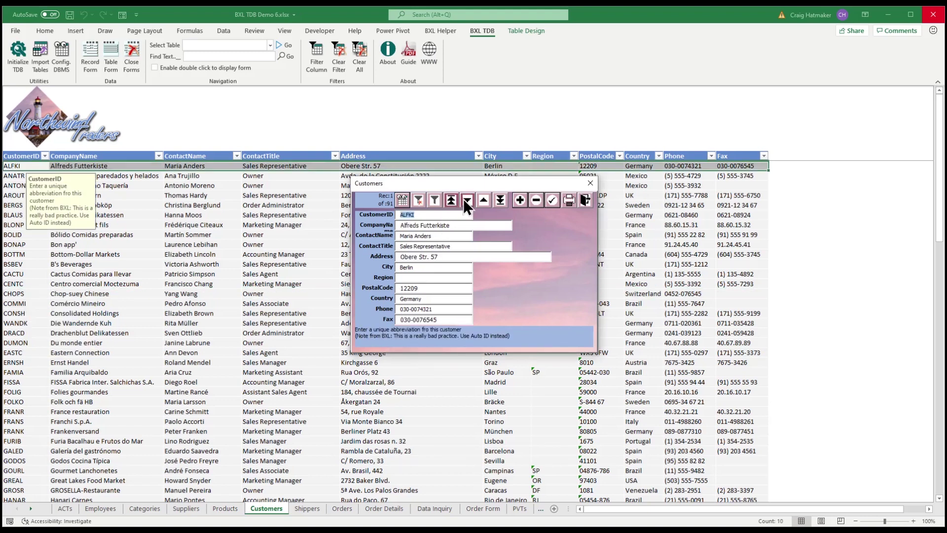
# Step: Browse Customers records: forward three, jump to the last, then back two
pyautogui.click(467, 199)
pyautogui.click(466, 199)
pyautogui.click(466, 199)
pyautogui.click(467, 199)
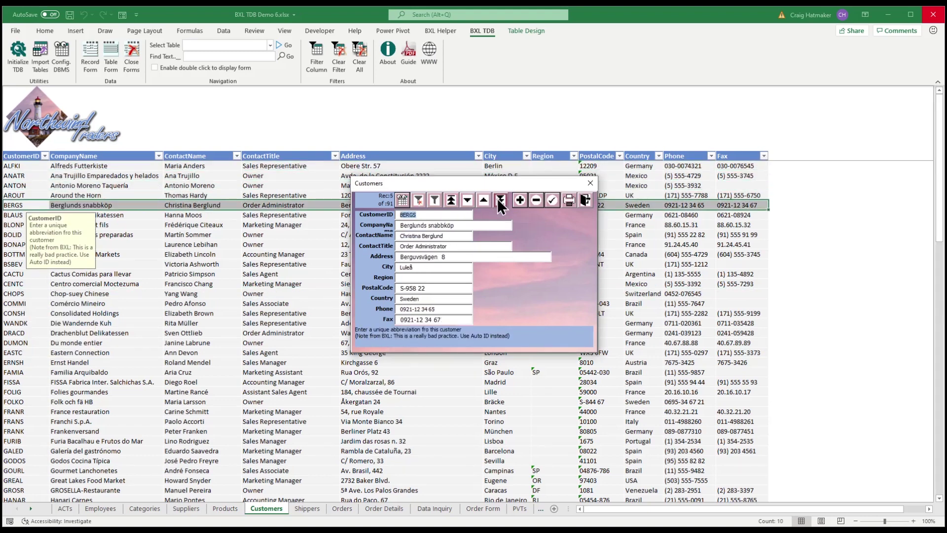
pyautogui.click(499, 199)
pyautogui.click(481, 200)
pyautogui.click(482, 200)
pyautogui.click(482, 201)
pyautogui.click(482, 200)
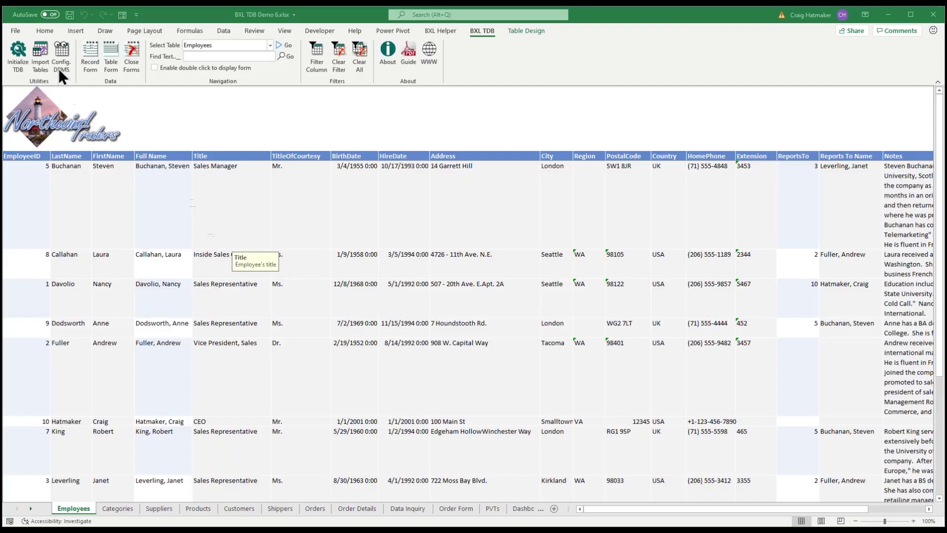
# Step: Import the tiny-database tables into a new ACTs sheet and select Categories' Allow Insert/Update settings
pyautogui.click(41, 51)
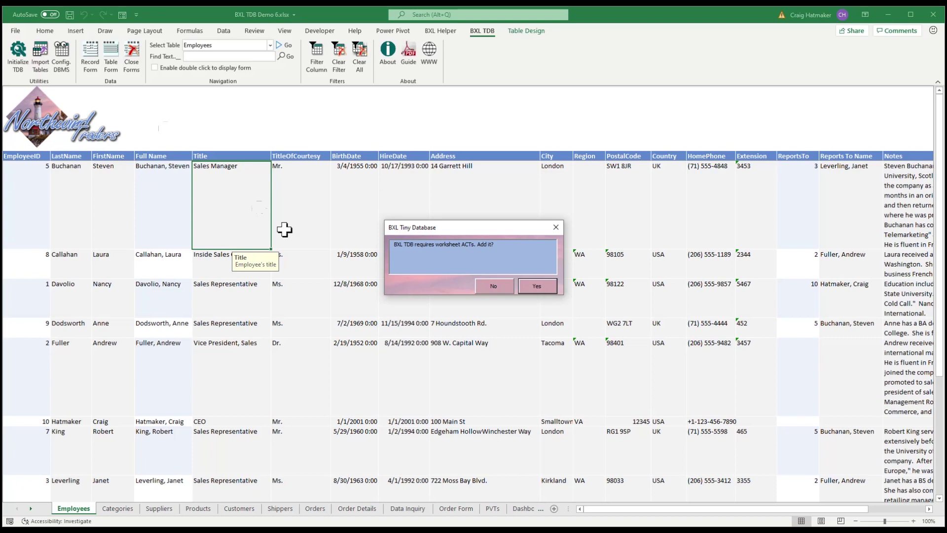
pyautogui.click(528, 284)
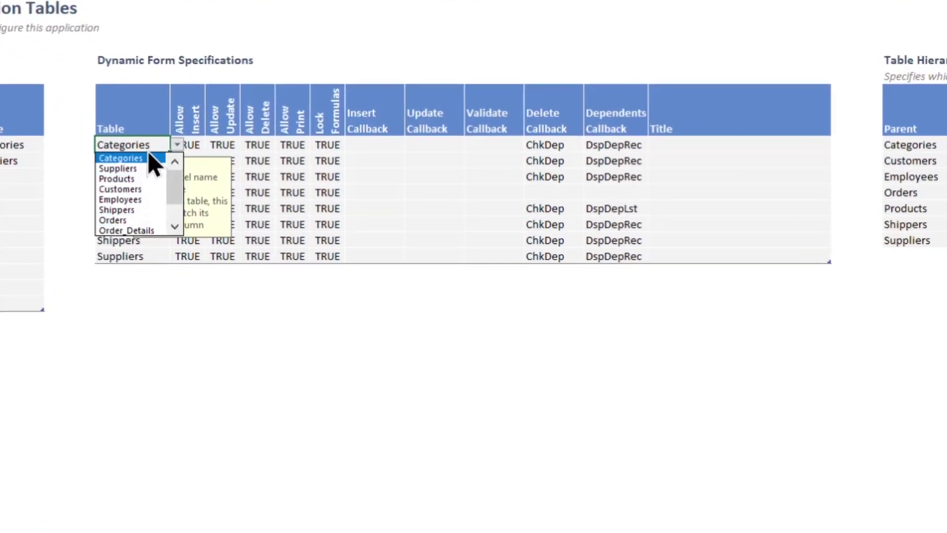
pyautogui.click(148, 158)
pyautogui.click(200, 144)
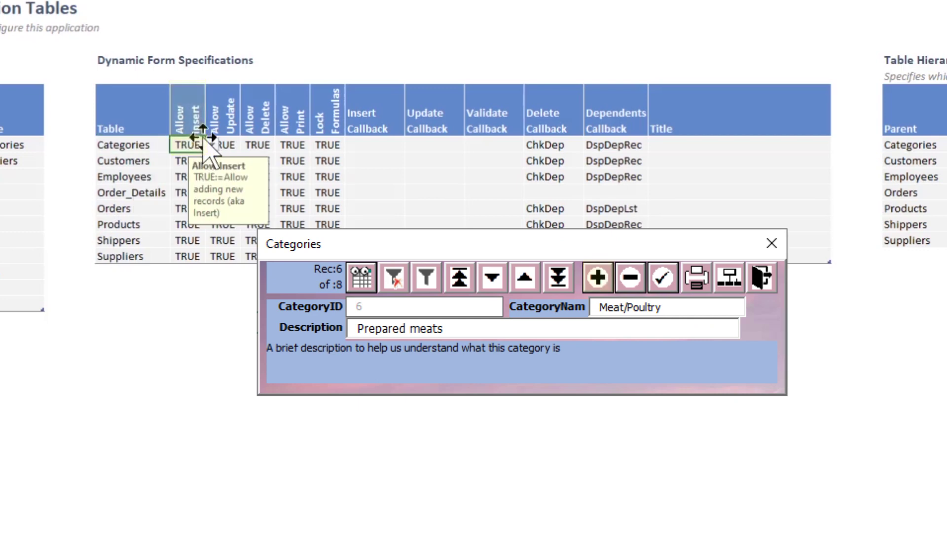
pyautogui.click(227, 145)
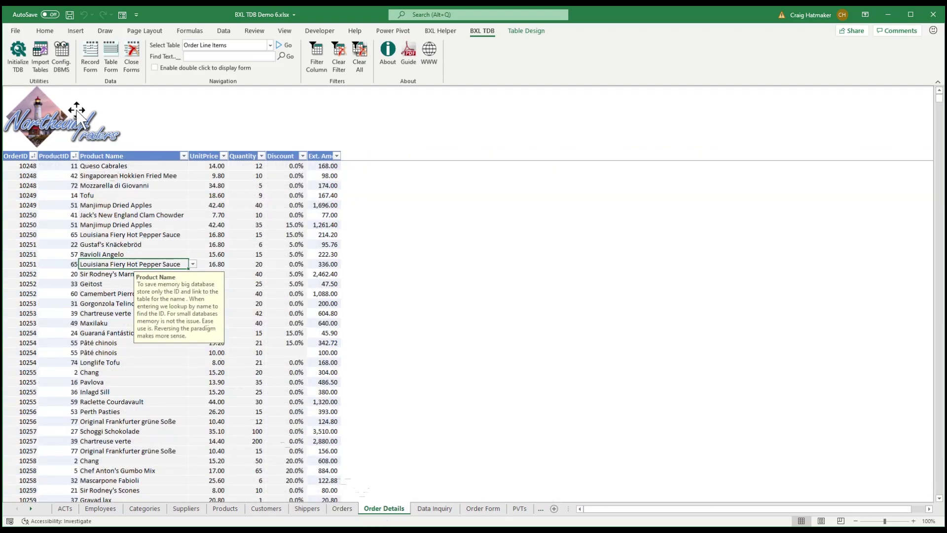
# Step: In Table Hierarchy, link Orders to child Order_Details using OrderID as parent and child key
pyautogui.click(60, 55)
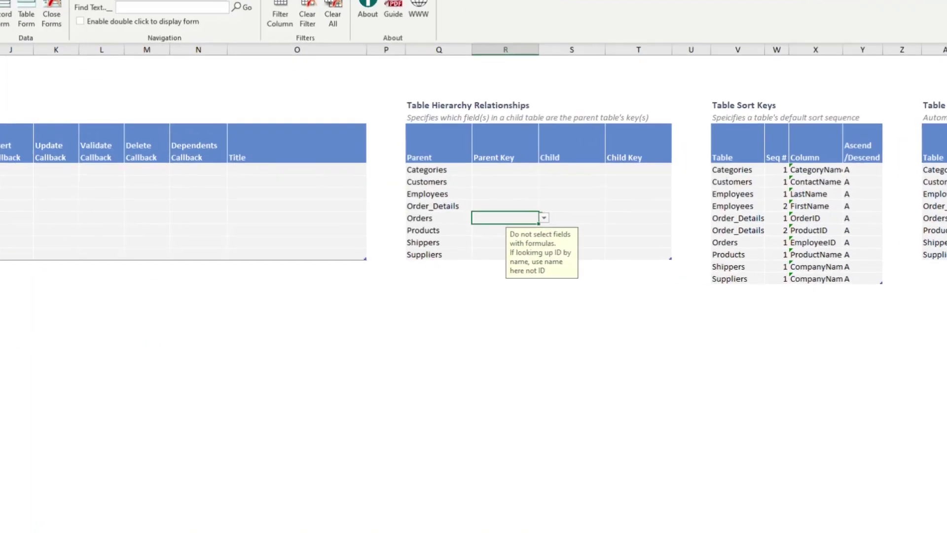
pyautogui.click(401, 206)
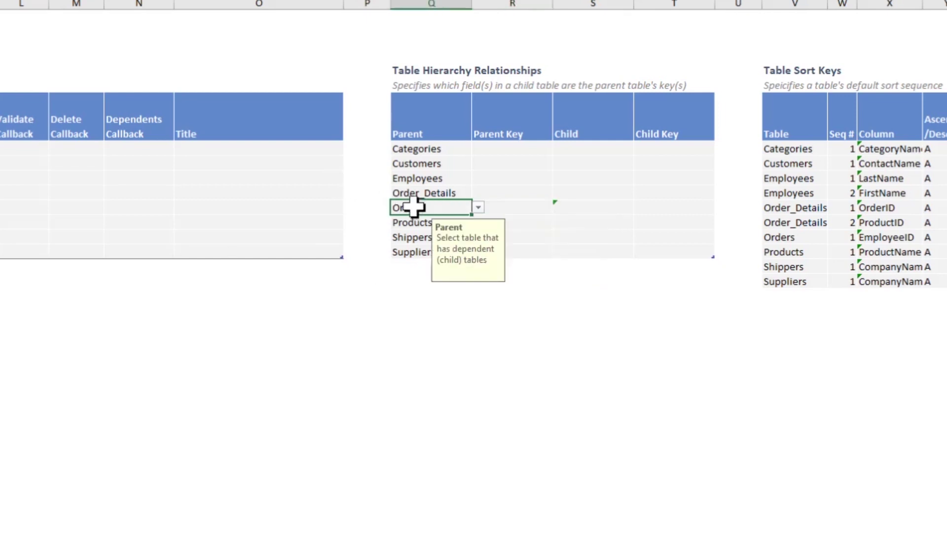
pyautogui.click(626, 207)
pyautogui.click(640, 207)
pyautogui.click(595, 252)
pyautogui.click(528, 205)
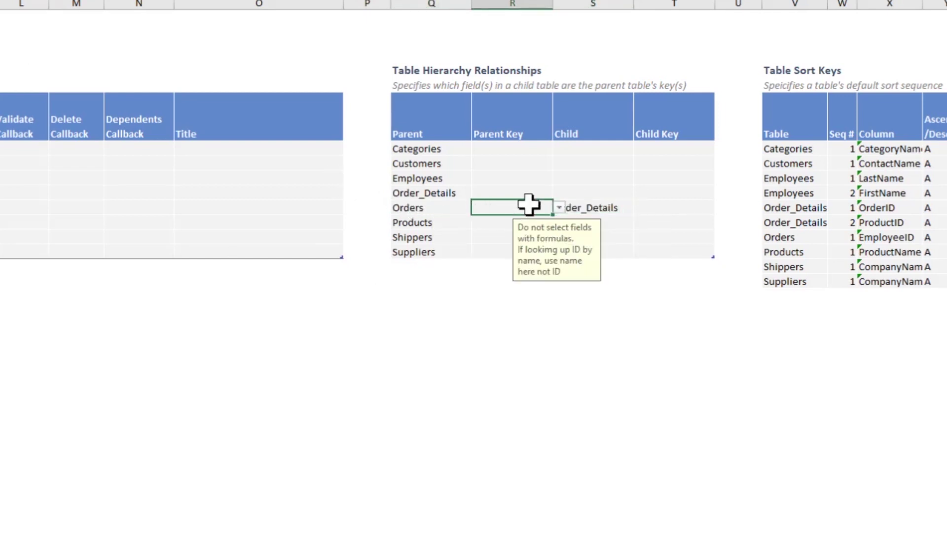
pyautogui.click(558, 208)
pyautogui.click(518, 284)
pyautogui.click(683, 208)
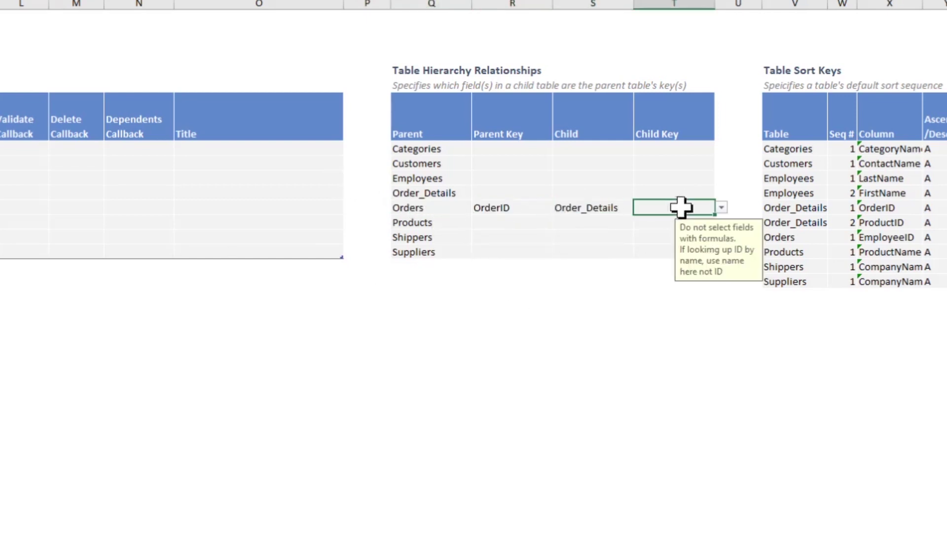
pyautogui.click(721, 207)
pyautogui.click(686, 242)
pyautogui.moveTo(685, 517); pyautogui.dragTo(619, 520)
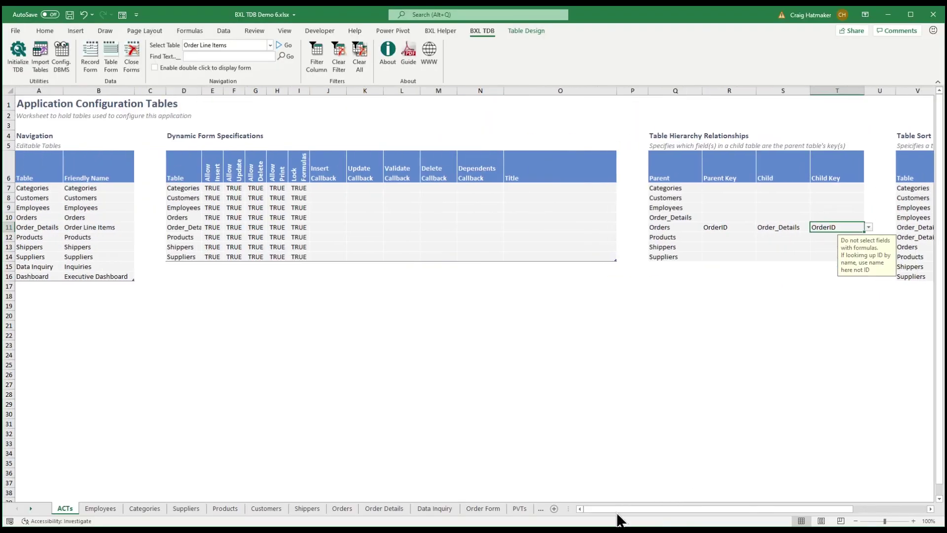
# Step: Give Orders the DspDepLst dependents callback and ChkDep delete callback in Dynamic Form Specs
pyautogui.click(164, 220)
pyautogui.click(501, 217)
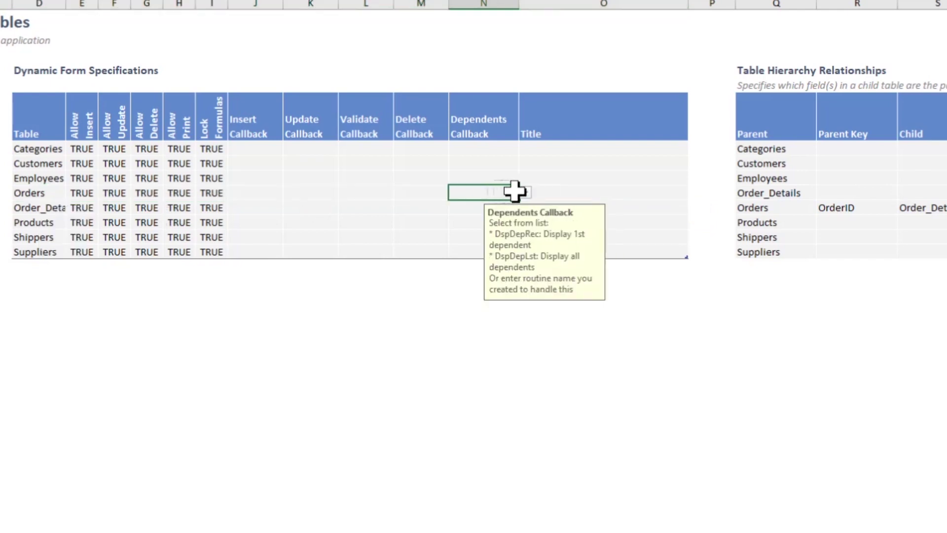
pyautogui.click(525, 192)
pyautogui.click(496, 214)
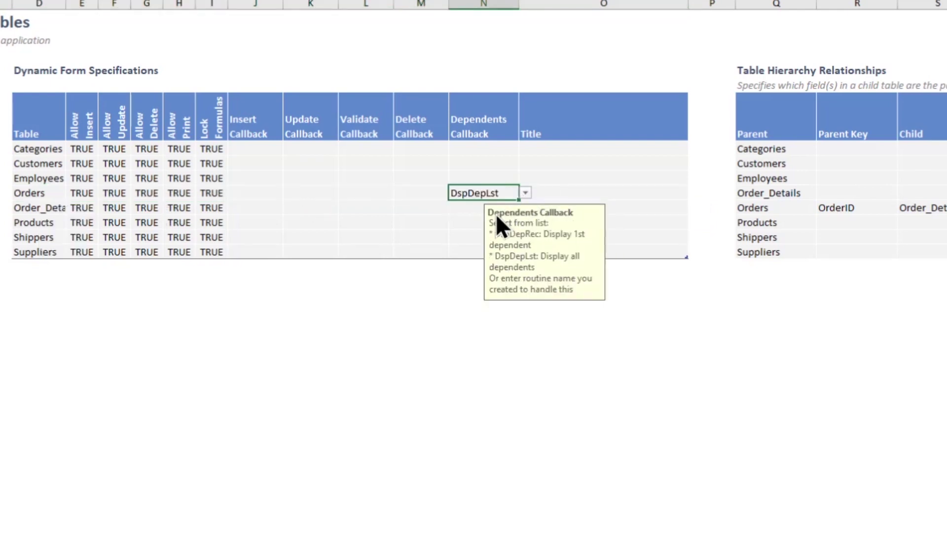
pyautogui.click(421, 192)
pyautogui.click(454, 192)
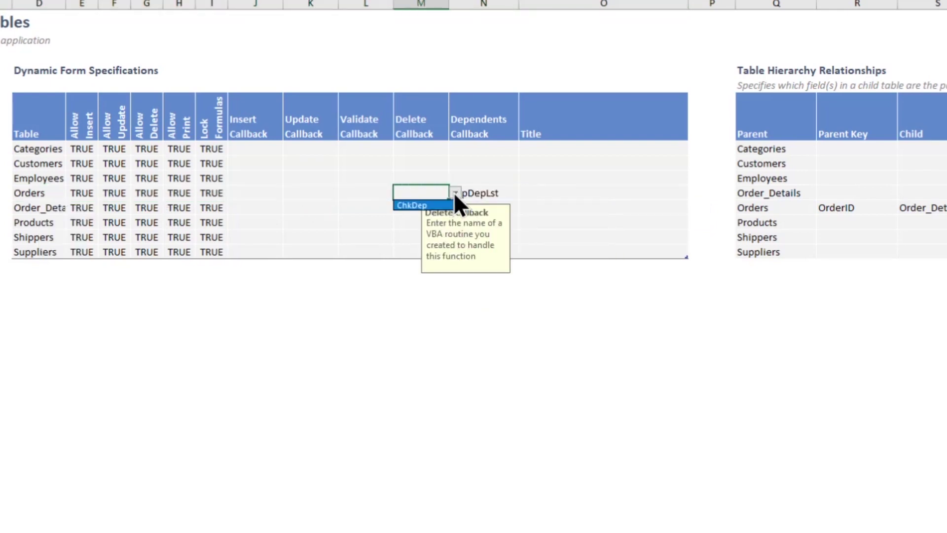
pyautogui.click(443, 204)
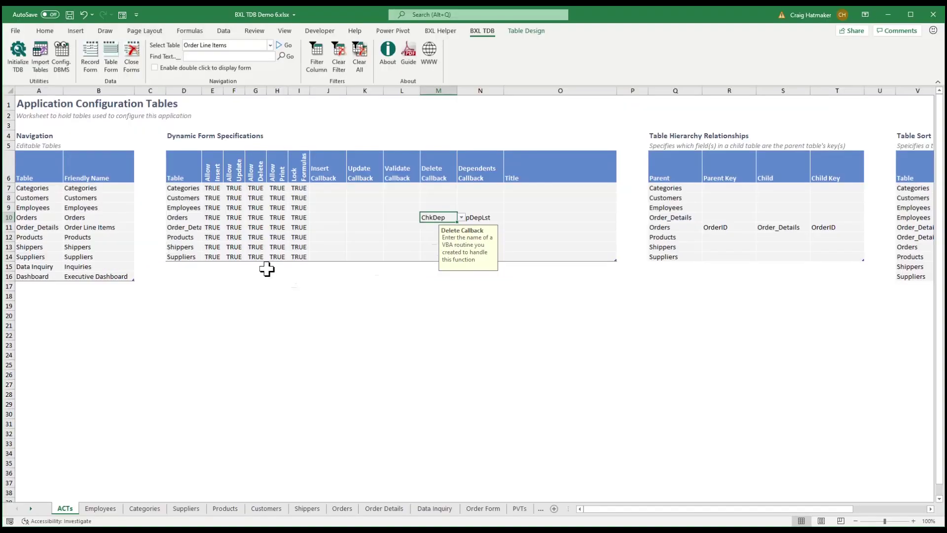
pyautogui.click(270, 45)
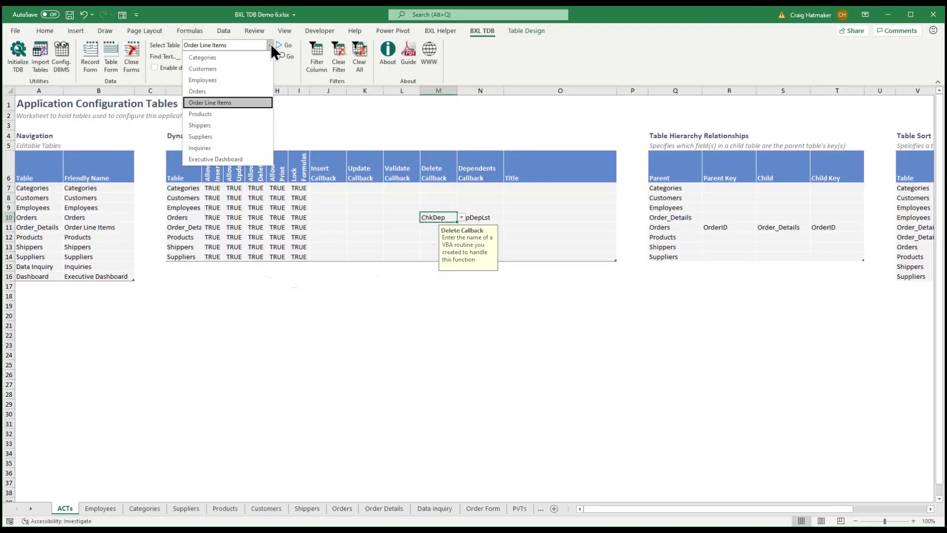
pyautogui.press('Escape')
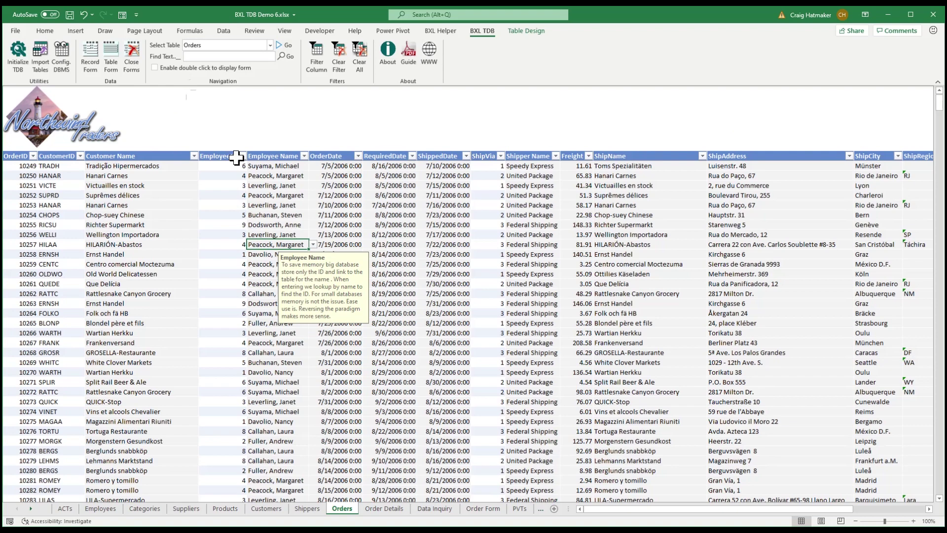
pyautogui.doubleClick(285, 265)
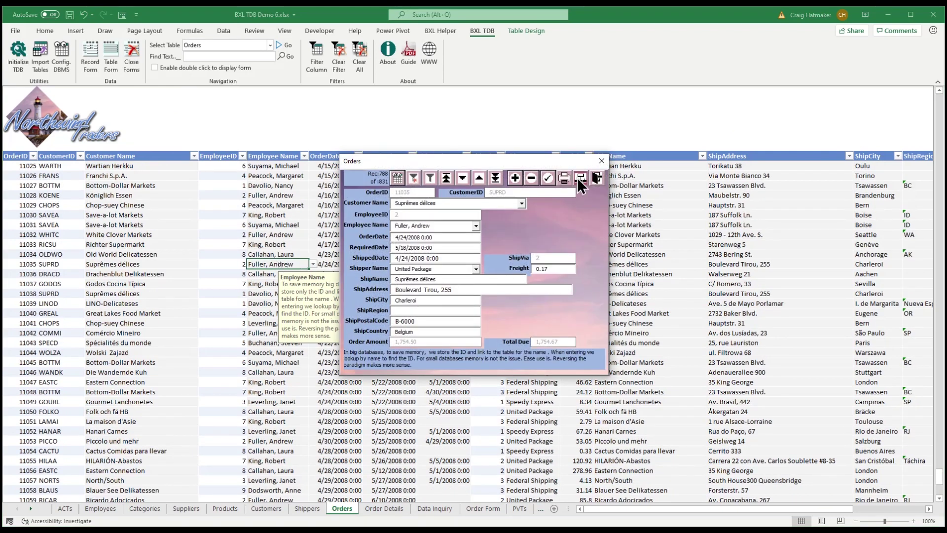
pyautogui.click(580, 178)
pyautogui.moveTo(569, 199); pyautogui.dragTo(743, 307)
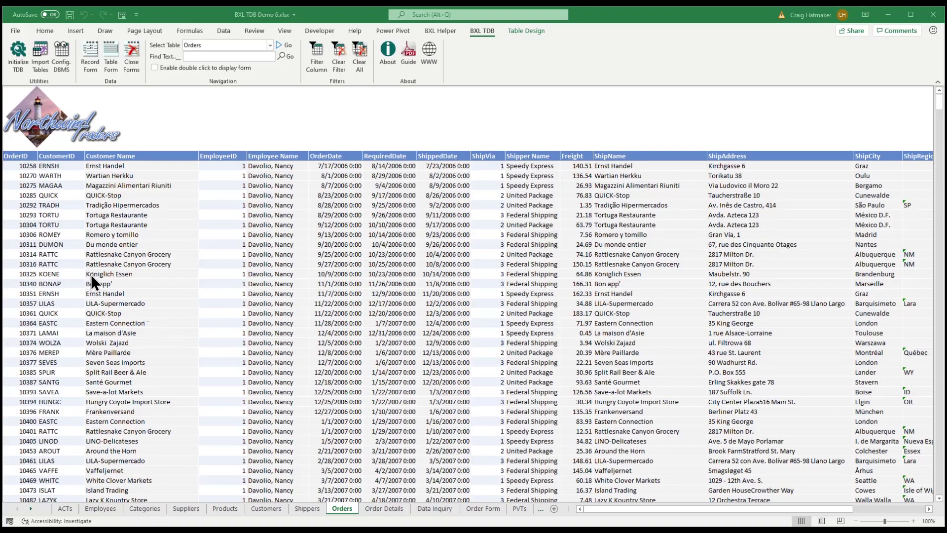
pyautogui.click(30, 236)
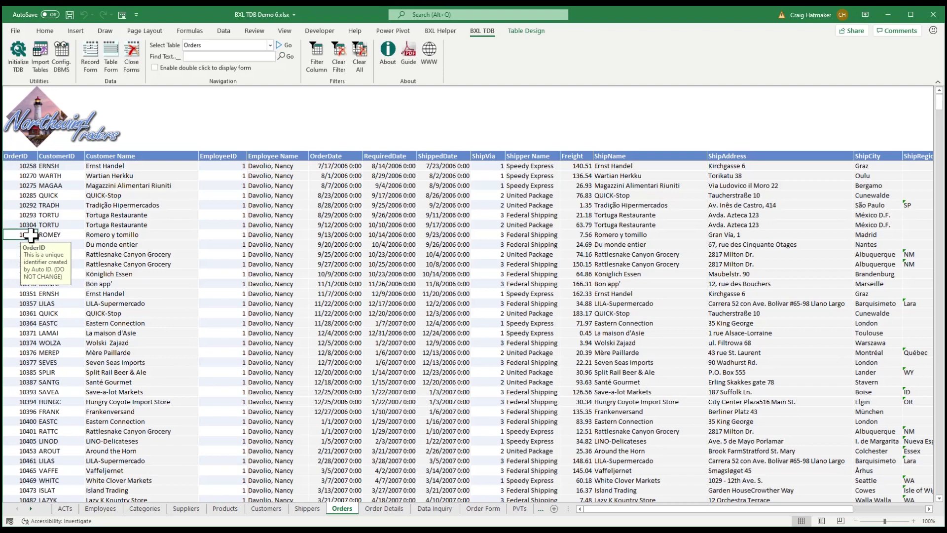
pyautogui.click(20, 148)
pyautogui.hotkey('ctrl', 'Down')
pyautogui.press('Down')
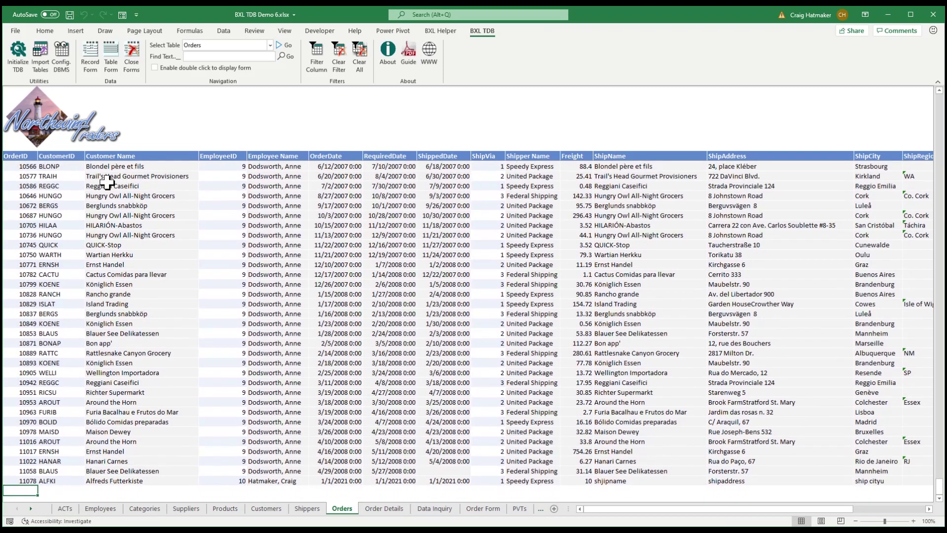
pyautogui.press('Tab')
pyautogui.press('Tab')
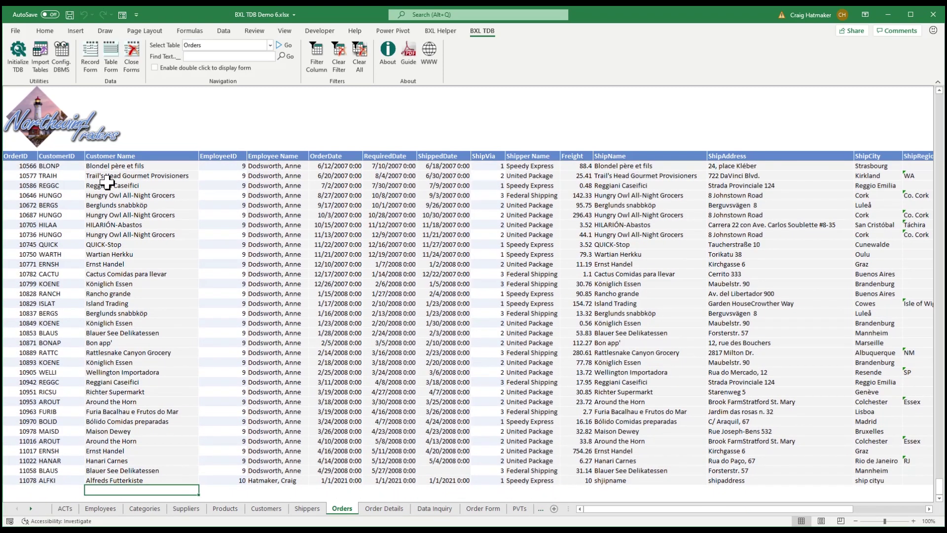
# Step: On the ACTs sheet, set the Orders Table AutoID Column (AB11) to OrderID
pyautogui.click(51, 54)
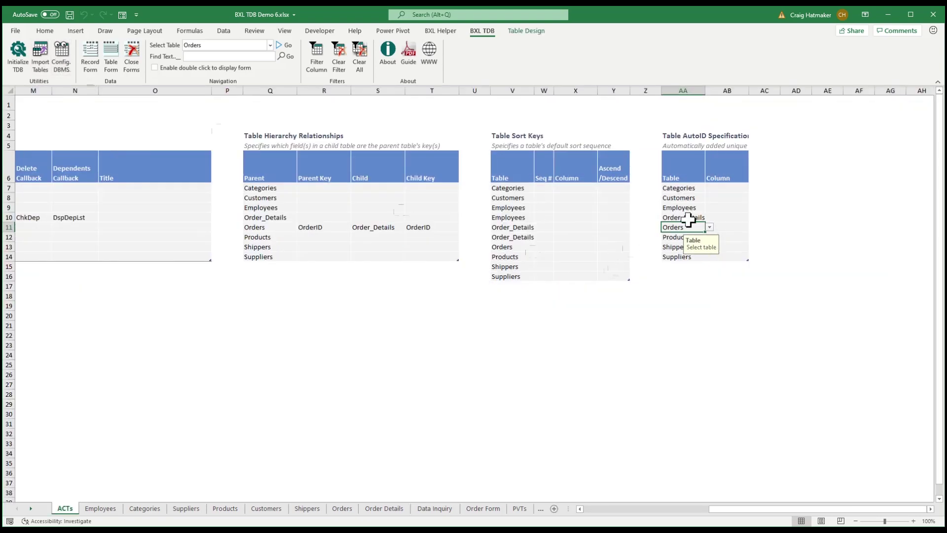
pyautogui.click(737, 226)
pyautogui.click(753, 228)
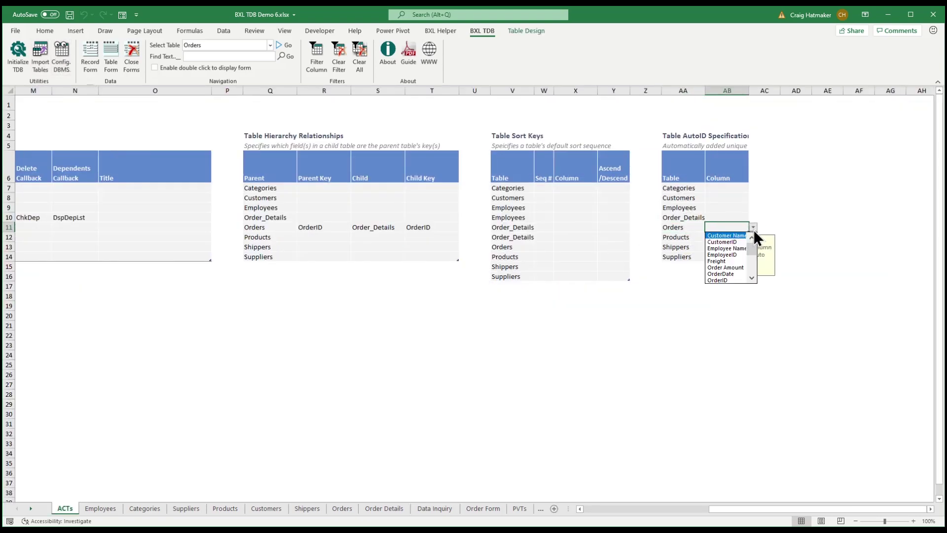
pyautogui.click(732, 280)
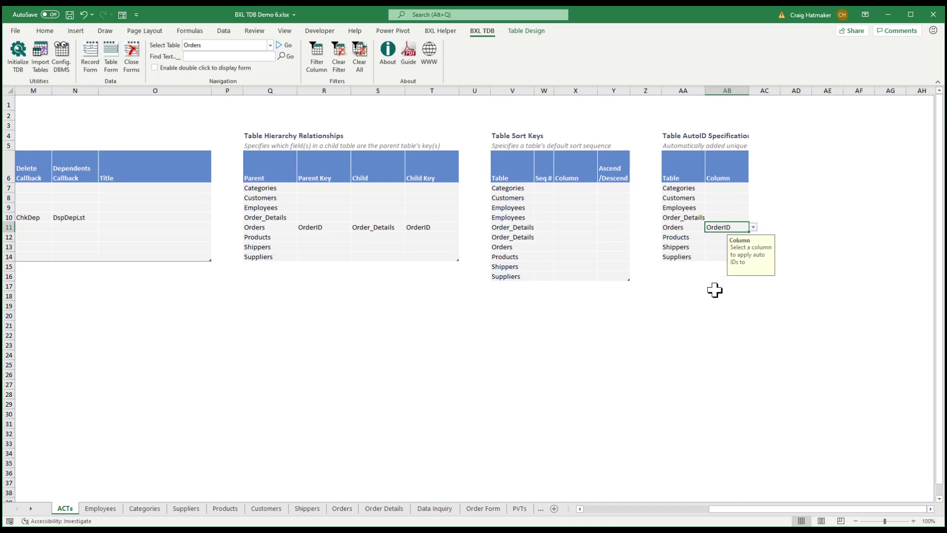
# Step: Add a new record in the Orders record form so it receives OrderID 11079
pyautogui.click(288, 44)
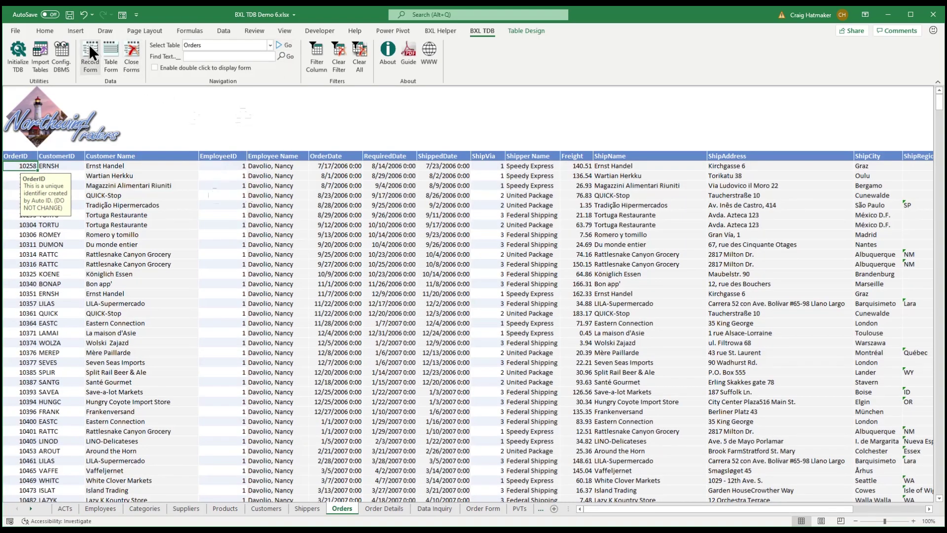
pyautogui.click(90, 49)
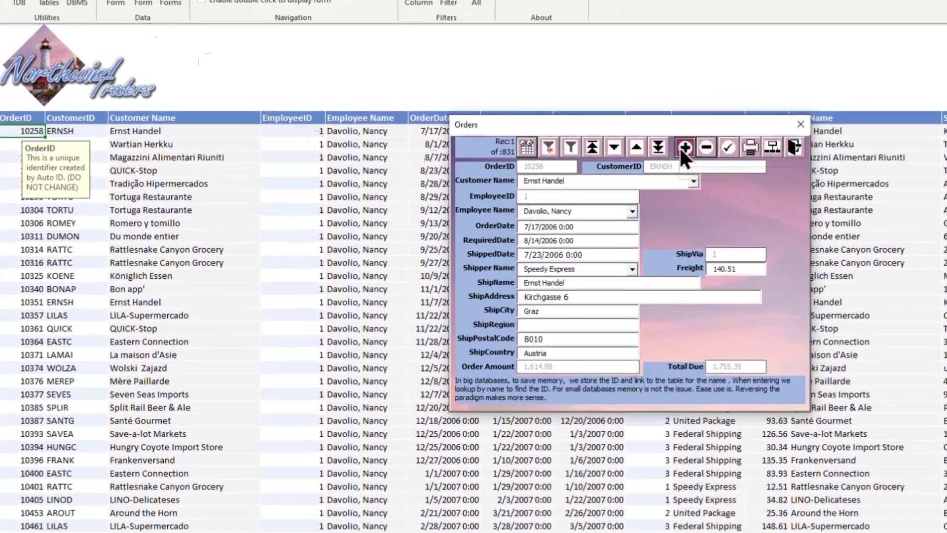
pyautogui.click(683, 147)
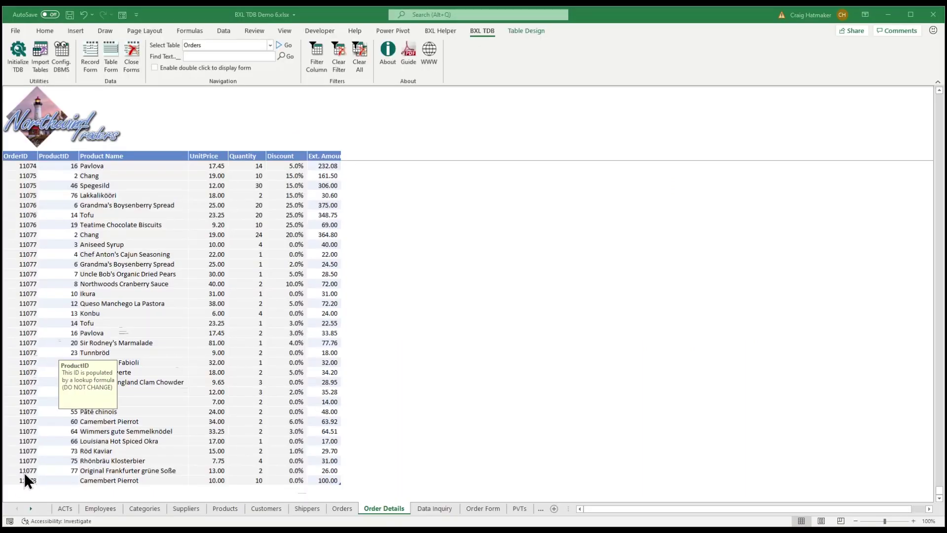
# Step: Add Order_Details sort key 1 on OrderID, ascending (A), in ACTs Table Sort Keys
pyautogui.click(19, 488)
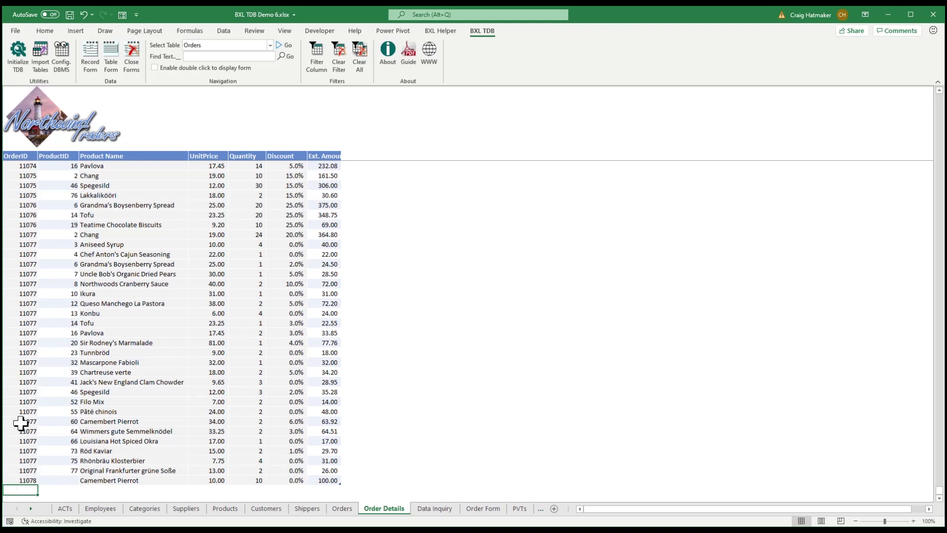
pyautogui.moveTo(5, 226); pyautogui.dragTo(7, 206)
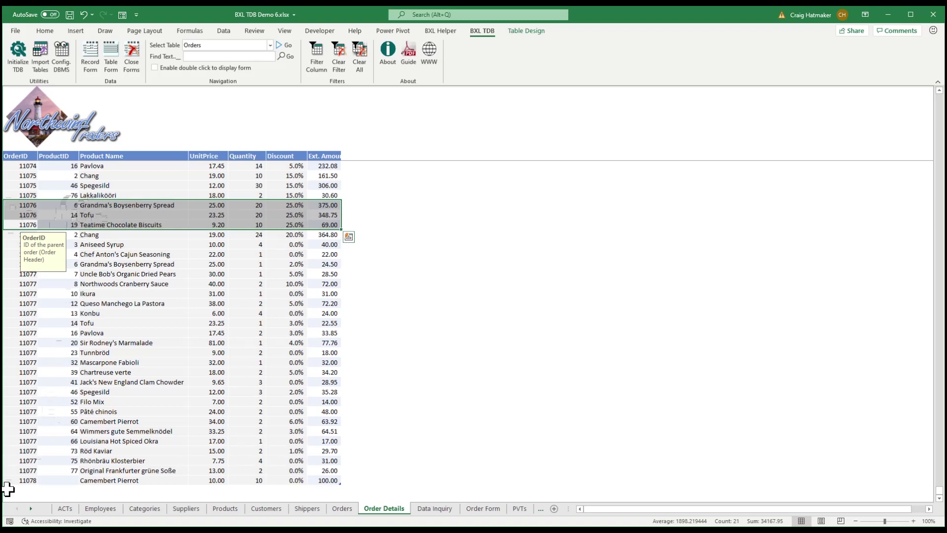
pyautogui.click(54, 52)
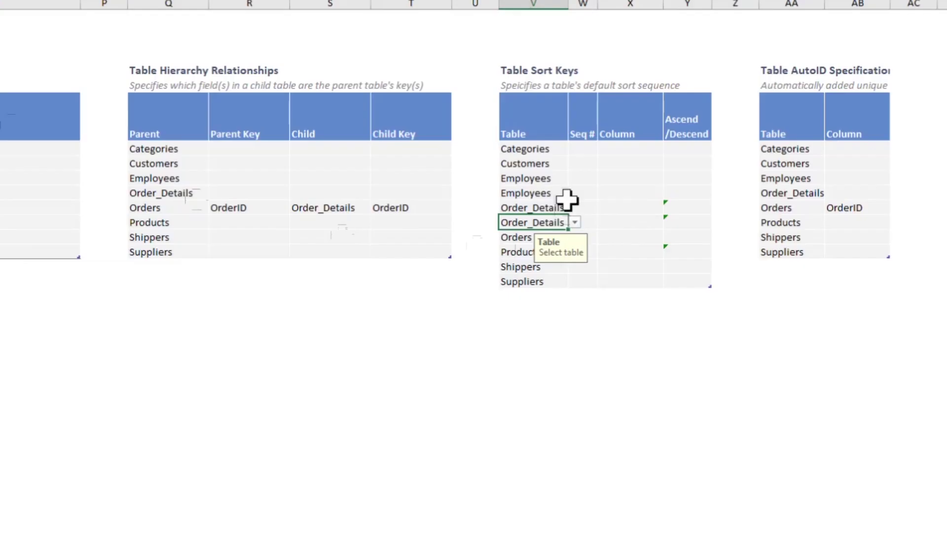
pyautogui.click(539, 226)
pyautogui.write('1')
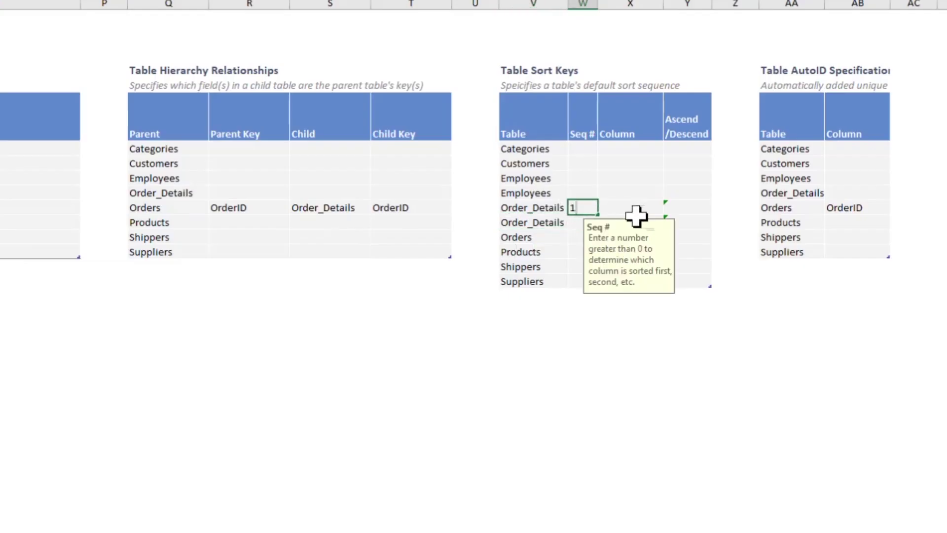
pyautogui.click(639, 207)
pyautogui.click(669, 207)
pyautogui.click(637, 236)
pyautogui.click(688, 210)
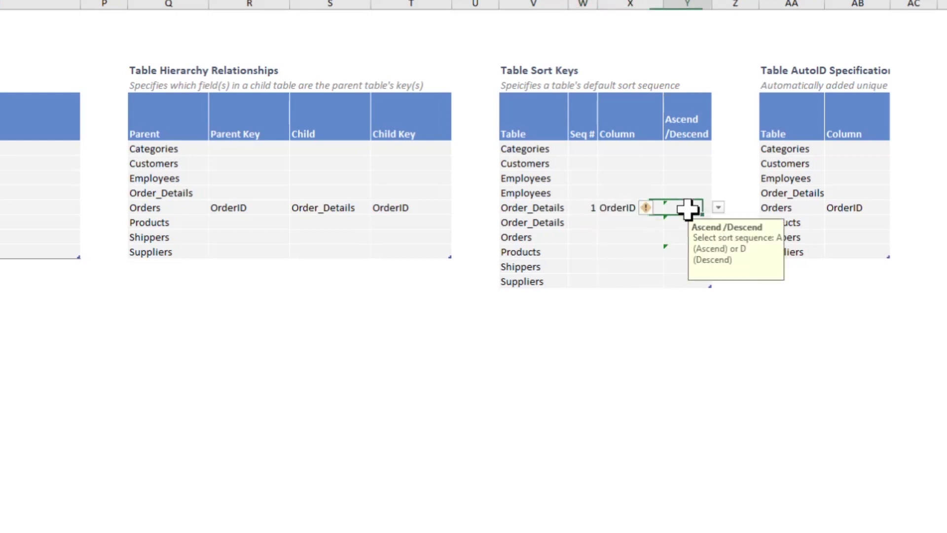
pyautogui.write('A')
pyautogui.click(591, 223)
# Step: Add Order_Details sort key 2 on ProductID, ascending (A)
pyautogui.write('2')
pyautogui.click(619, 222)
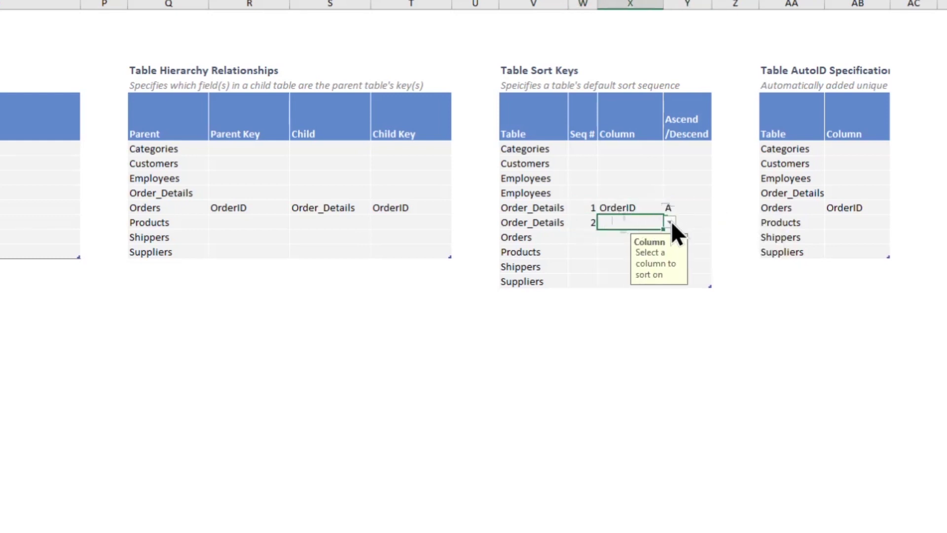
pyautogui.click(669, 223)
pyautogui.click(635, 271)
pyautogui.click(686, 225)
pyautogui.write('A')
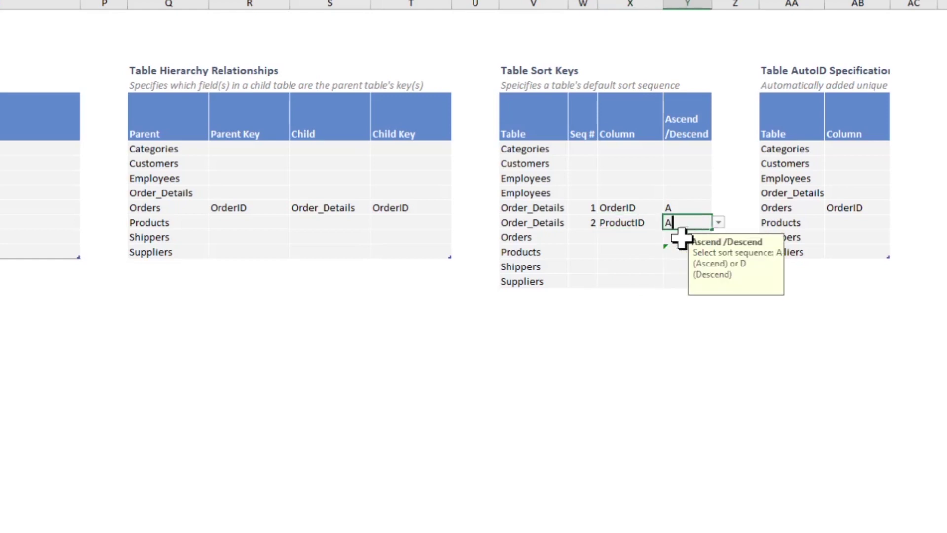
pyautogui.click(634, 237)
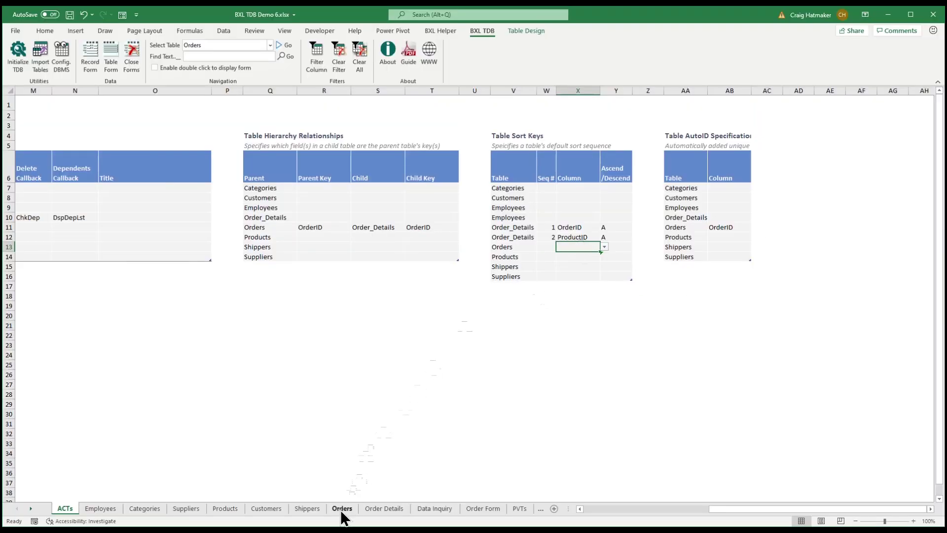
pyautogui.click(342, 509)
# Step: From order 11076's record form, start a new Camembert Pierrot line item
pyautogui.click(94, 46)
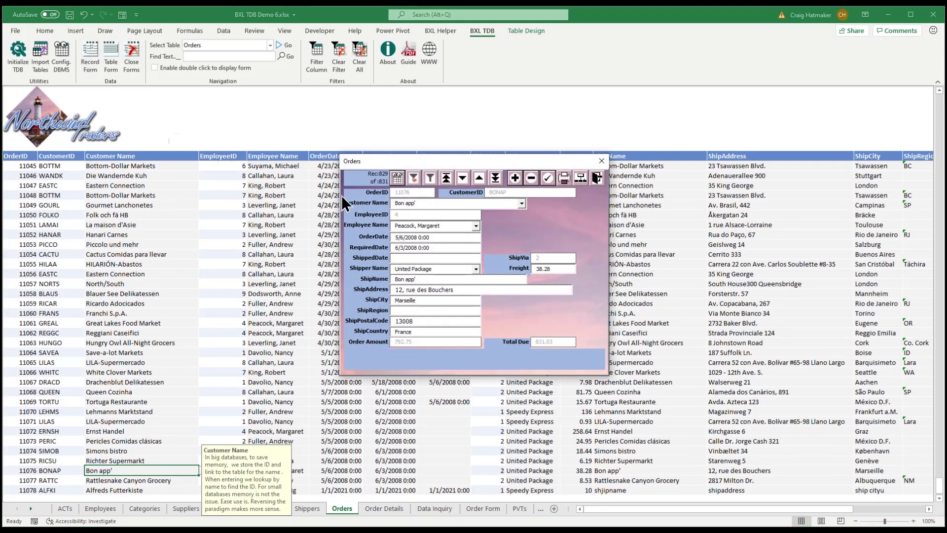
pyautogui.click(580, 177)
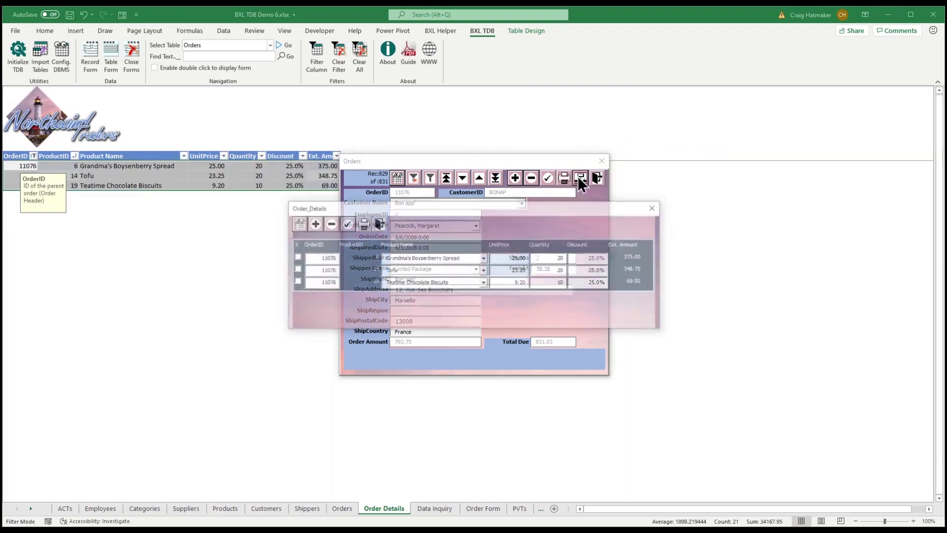
pyautogui.click(316, 224)
pyautogui.click(484, 295)
pyautogui.click(420, 323)
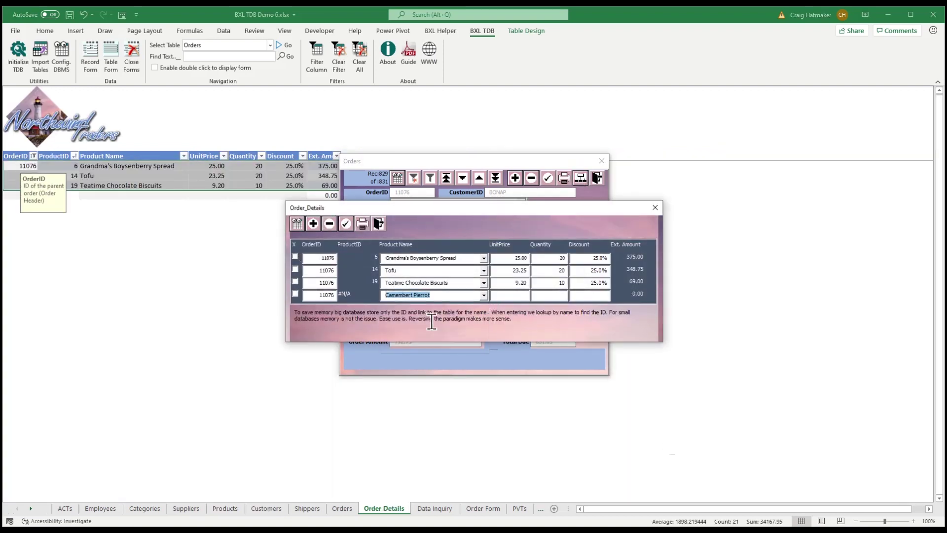
pyautogui.click(503, 295)
# Step: Give the line unit price 10 and quantity 100, save it, and check it in the sheet
pyautogui.write('10')
pyautogui.press('Tab')
pyautogui.write('100')
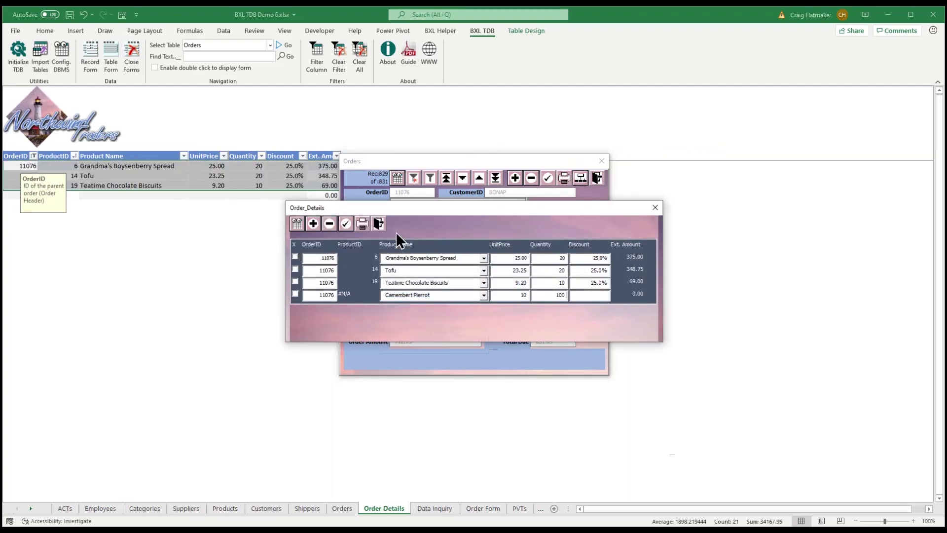
pyautogui.click(348, 225)
pyautogui.click(378, 223)
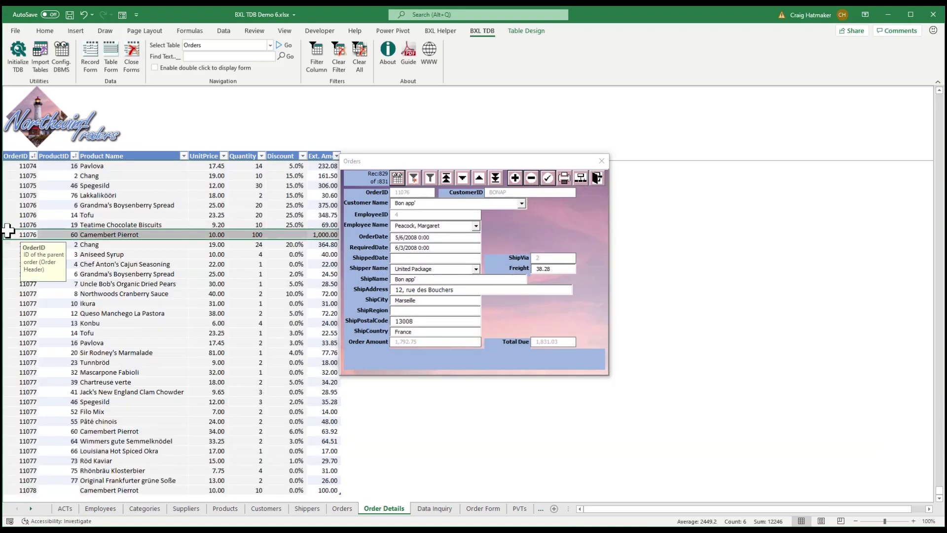
pyautogui.click(254, 235)
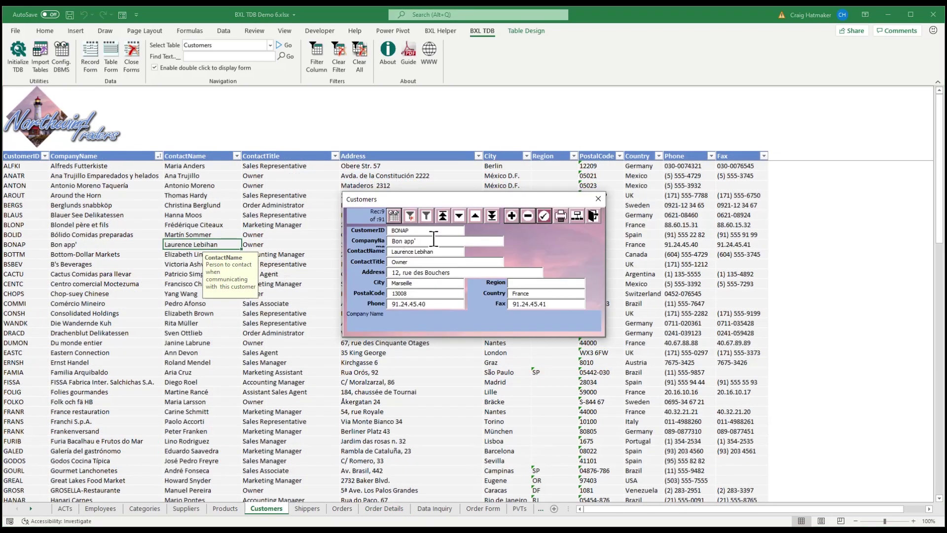
# Step: Chain popups from customer BONAP to order 10331 and its line items, filtering Order Details to 10331
pyautogui.moveTo(428, 197); pyautogui.dragTo(145, 114)
pyautogui.click(295, 136)
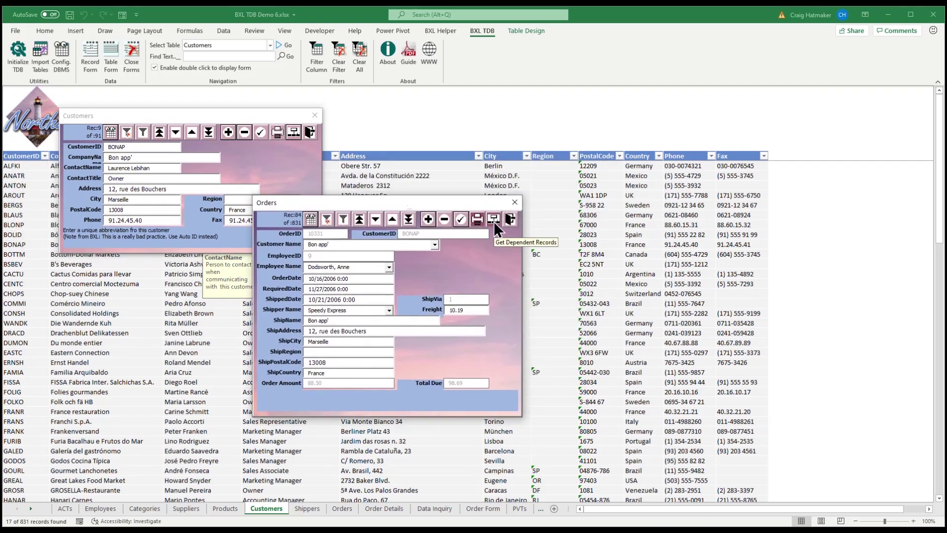
pyautogui.click(494, 221)
pyautogui.moveTo(493, 221); pyautogui.dragTo(641, 331)
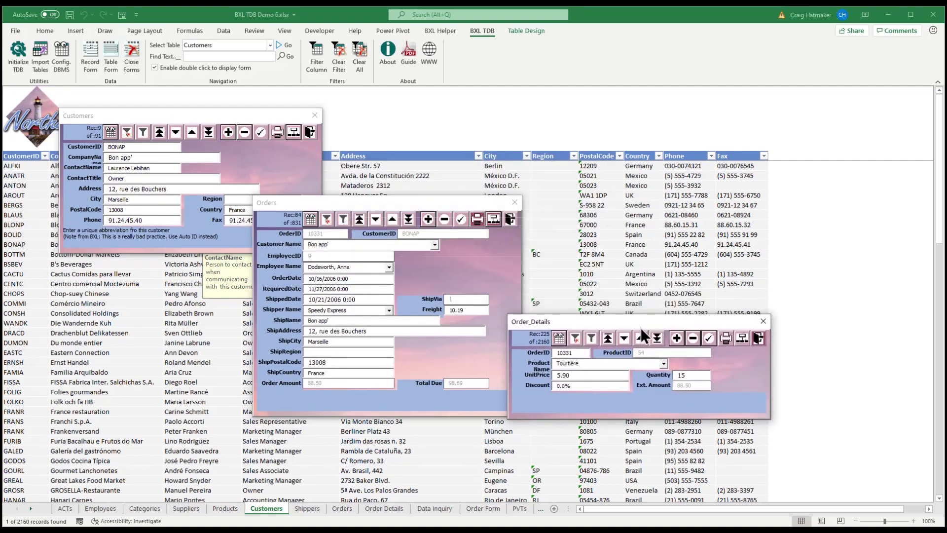
pyautogui.click(561, 336)
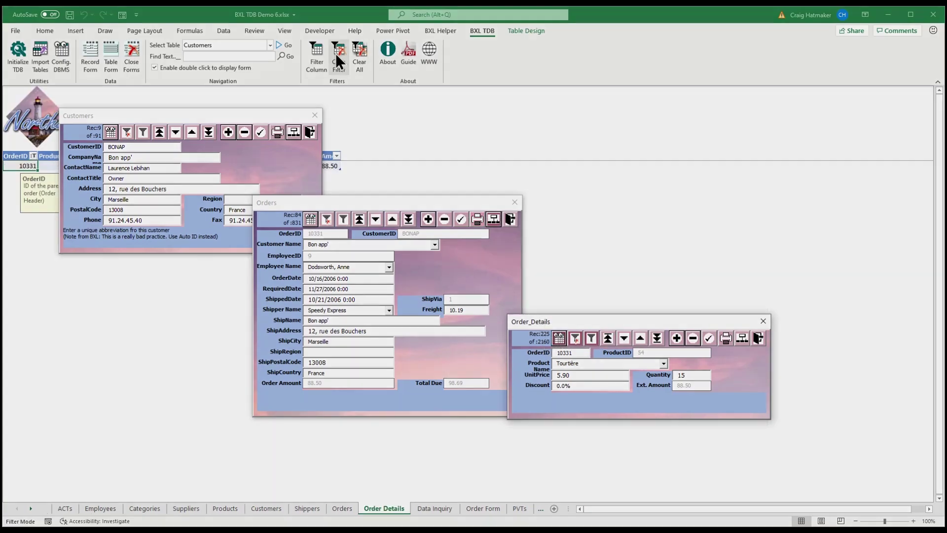